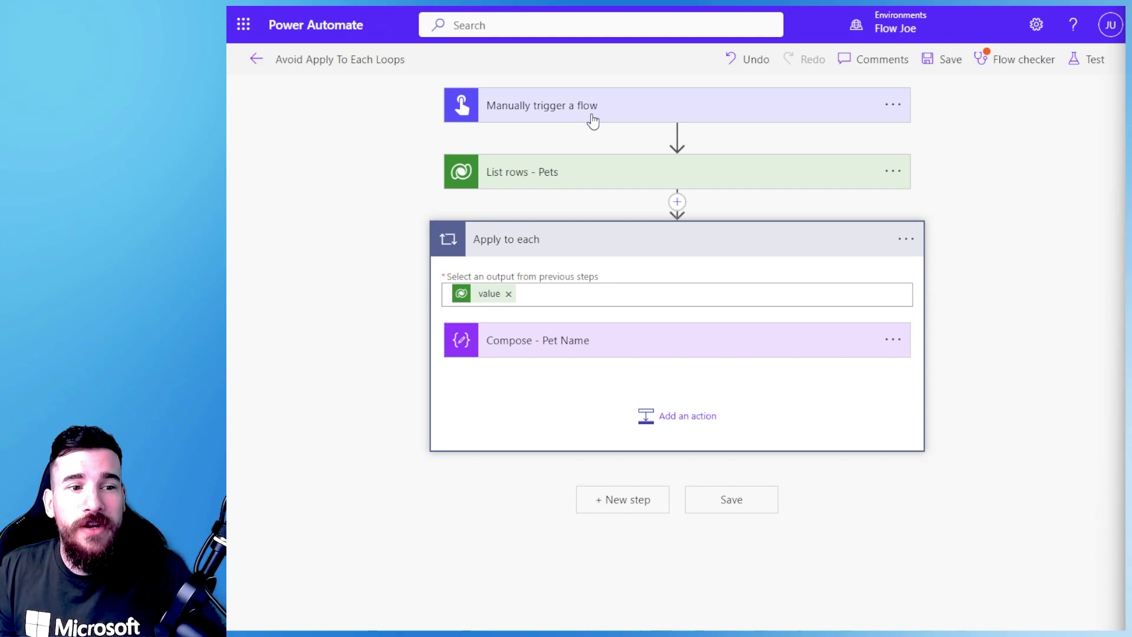
# Expand List rows - Pets and Compose - Pet Name to show the Name field as its input
pyautogui.click(585, 186)
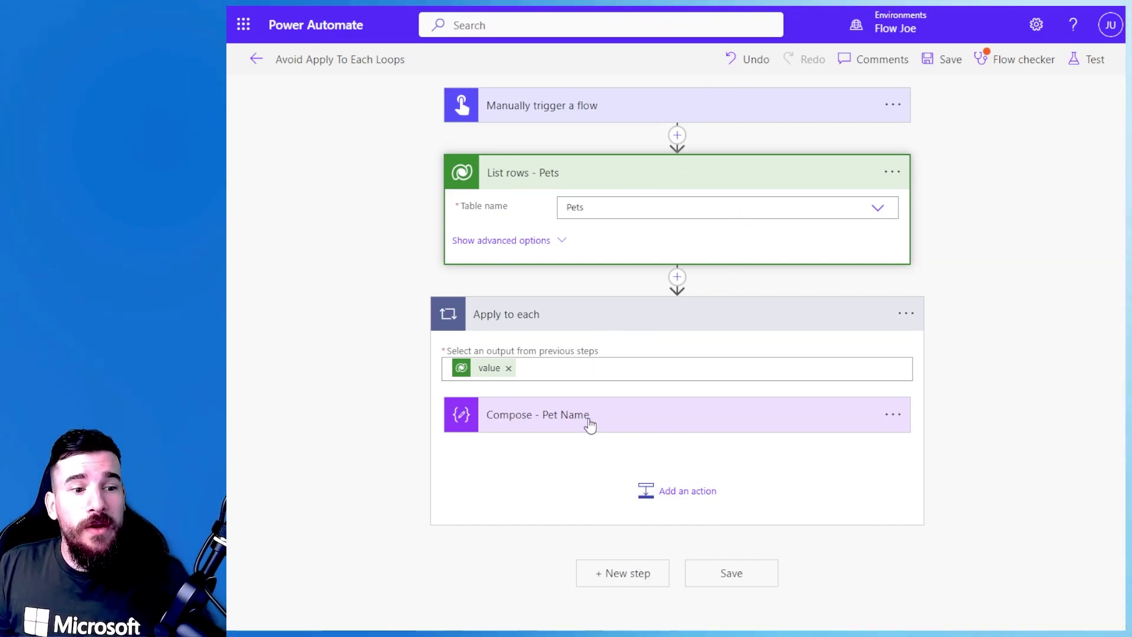
pyautogui.click(589, 424)
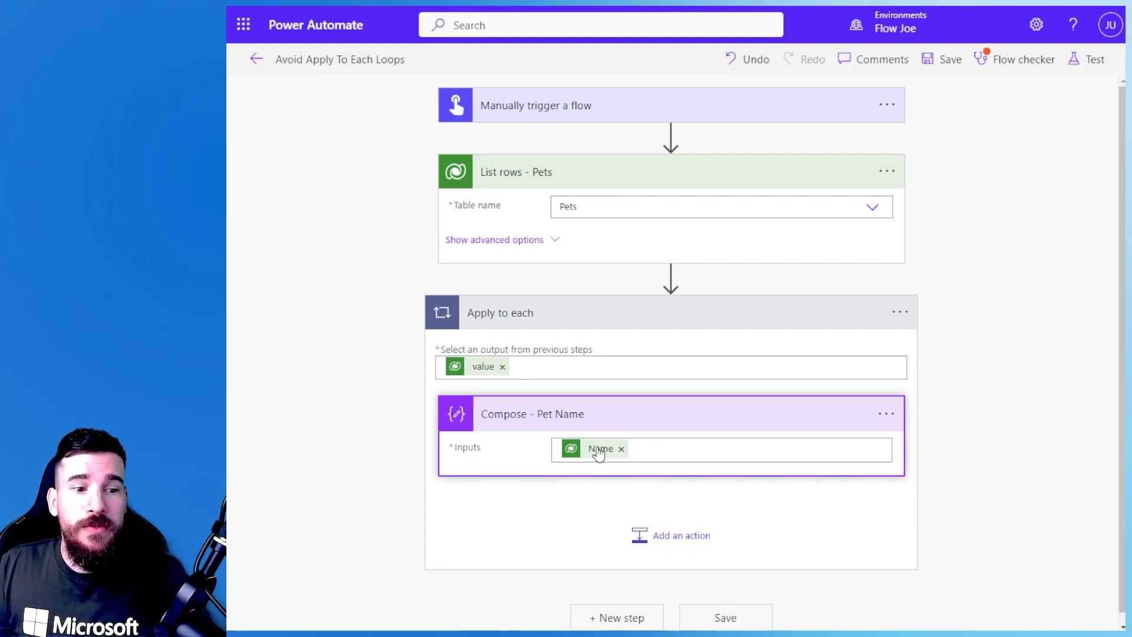
pyautogui.moveTo(602, 455)
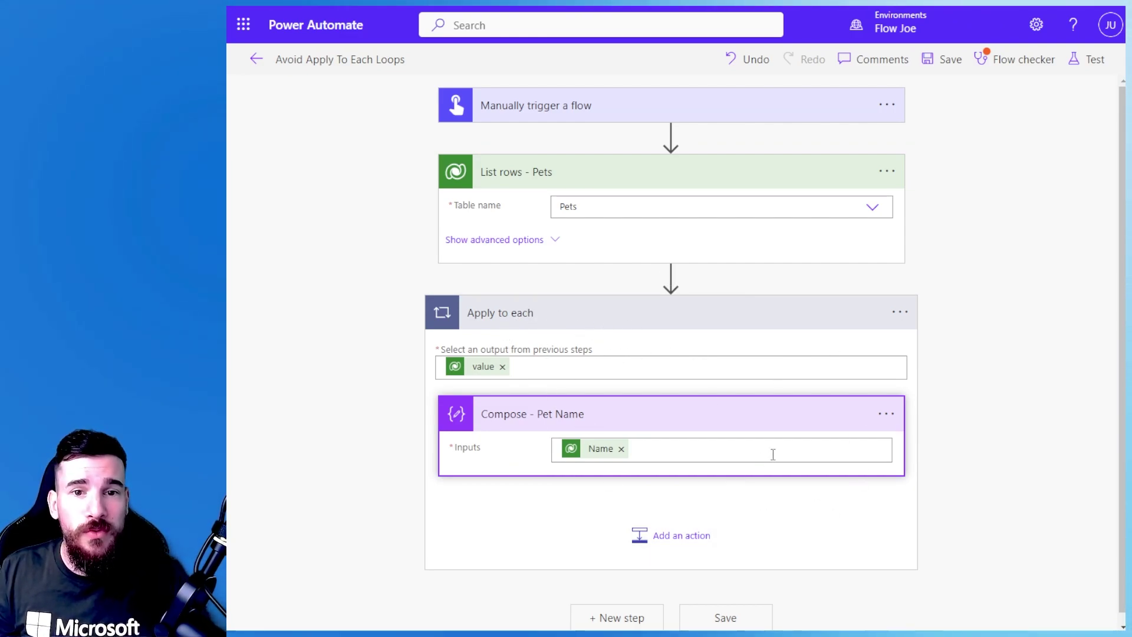
# Run a manual test of the flow
pyautogui.click(1092, 60)
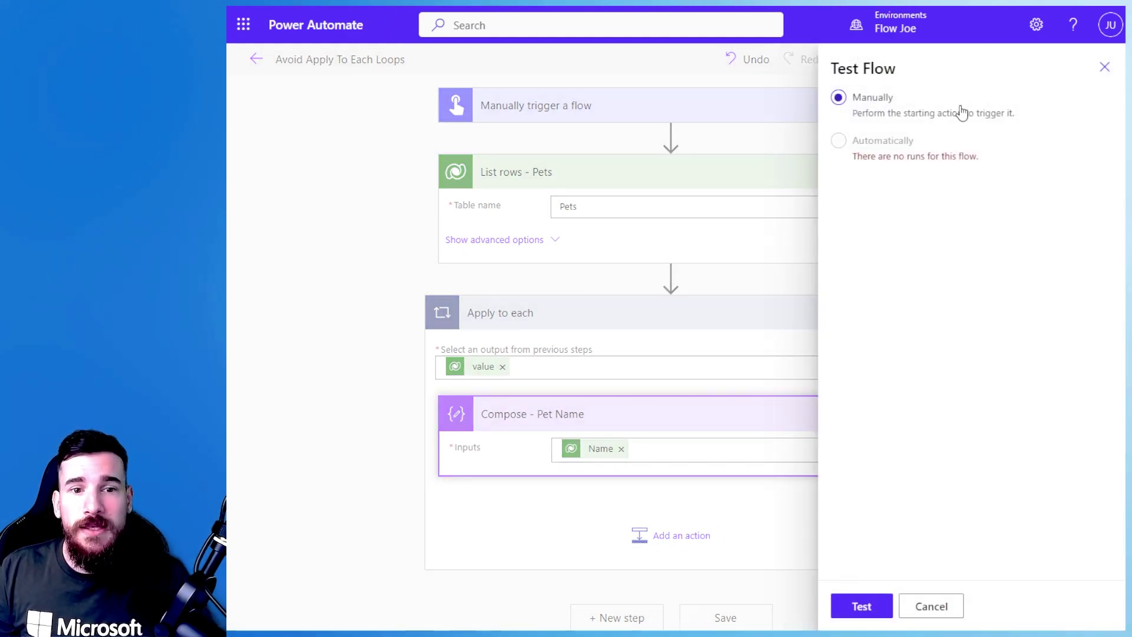
pyautogui.click(872, 609)
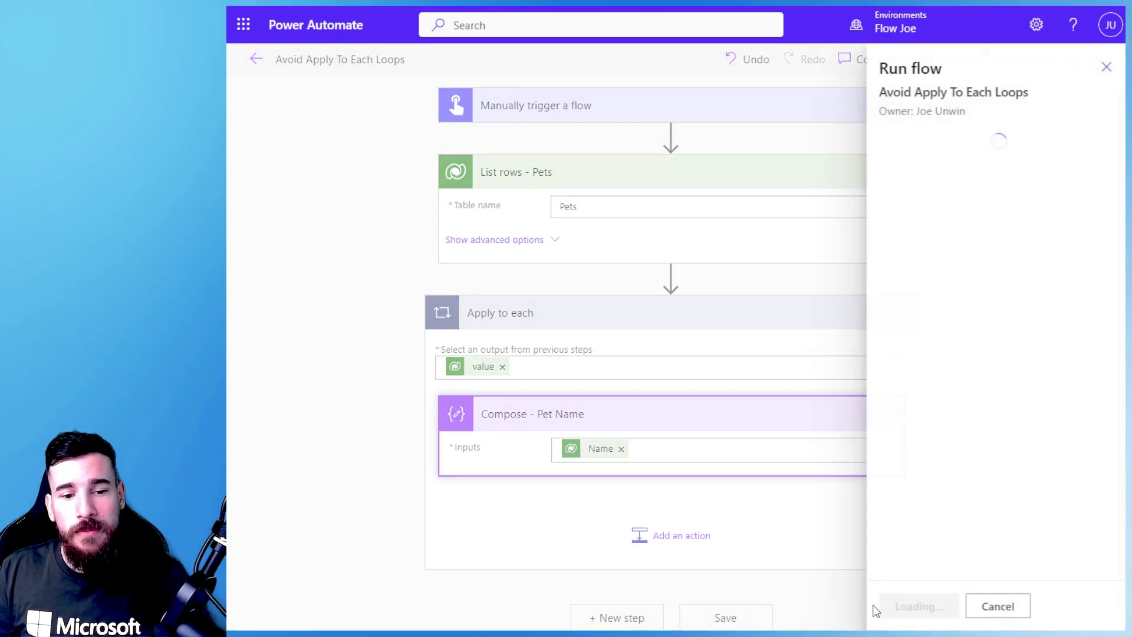
pyautogui.click(918, 607)
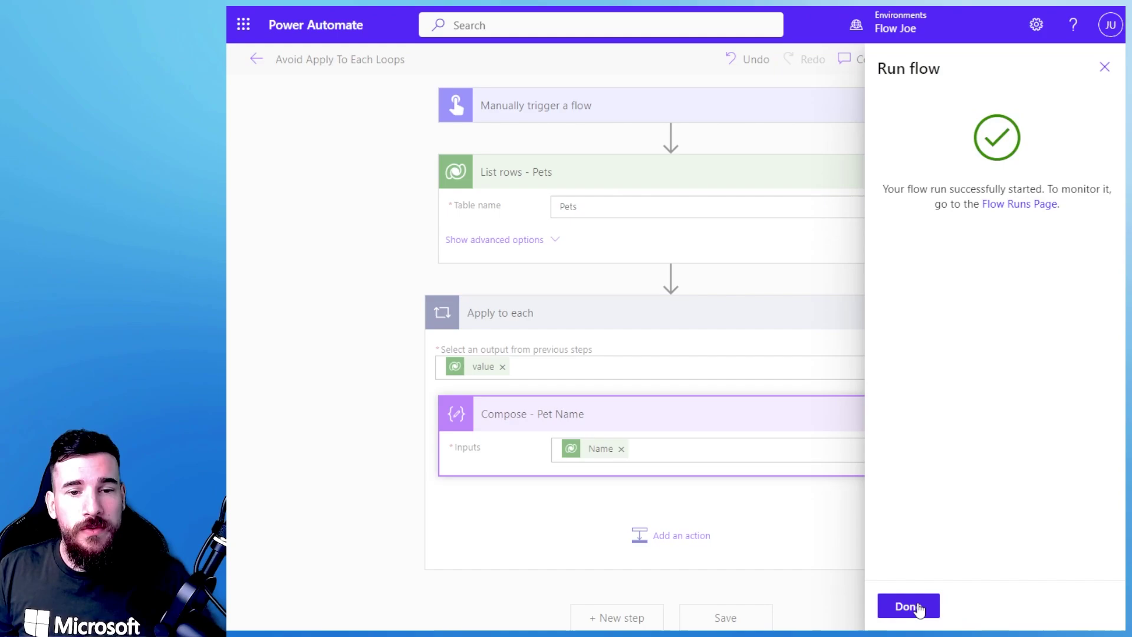
pyautogui.click(914, 606)
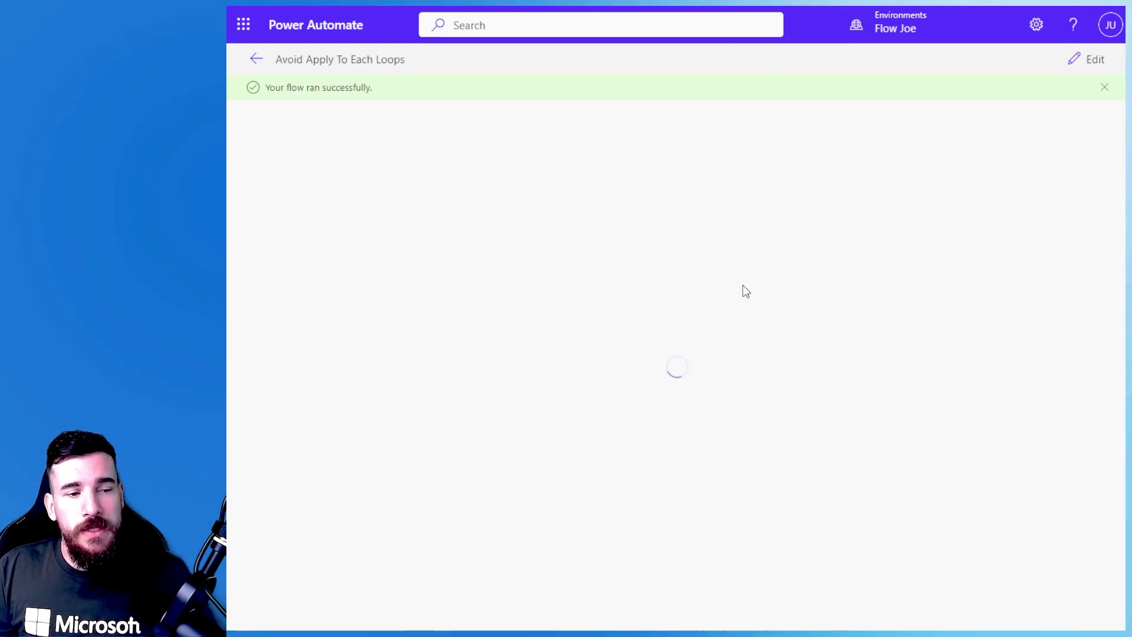
# Step through the three Apply to each iterations' Compose outputs, returning to the first (Jax)
pyautogui.click(756, 289)
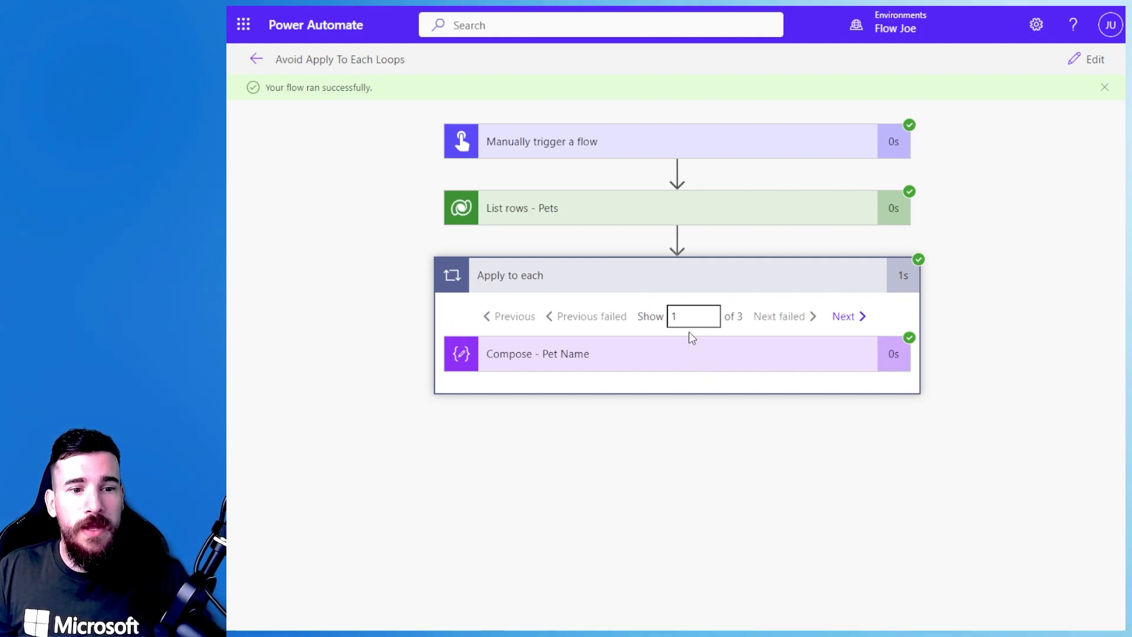
pyautogui.click(727, 358)
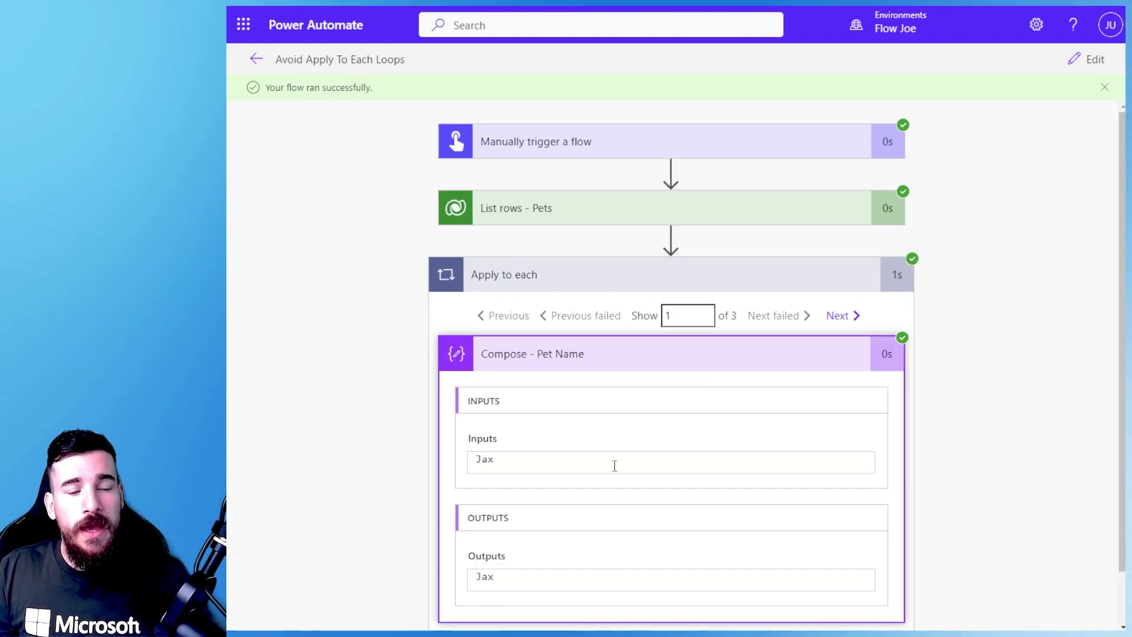
pyautogui.click(835, 320)
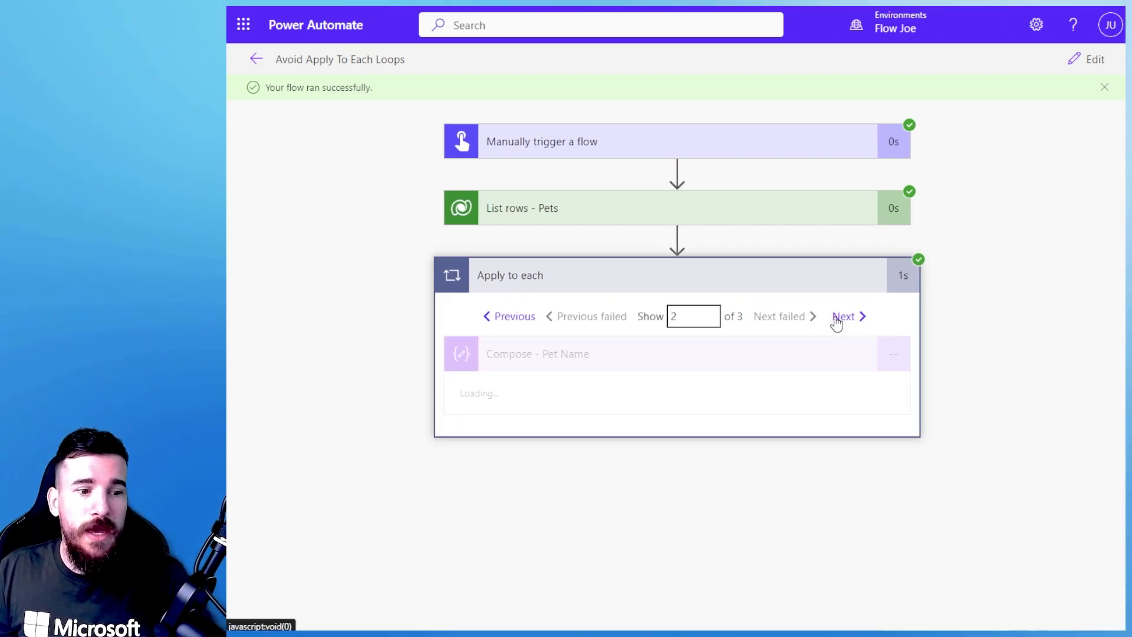
pyautogui.click(836, 321)
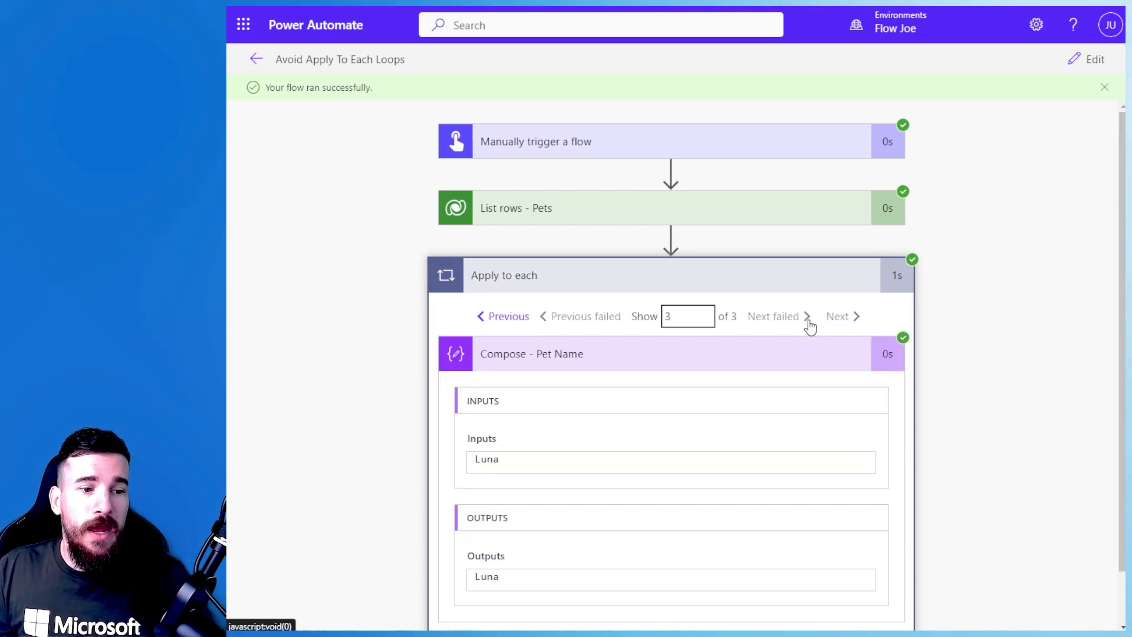
pyautogui.click(515, 318)
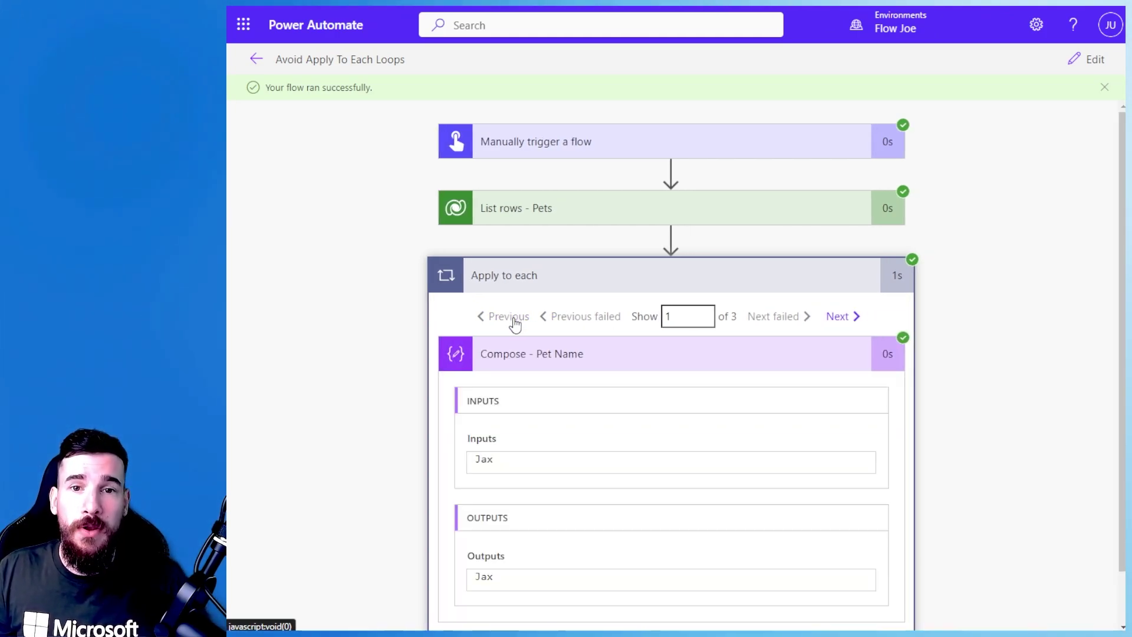
# Insert a Compose action between List rows - Pets and Apply to each
pyautogui.click(1089, 59)
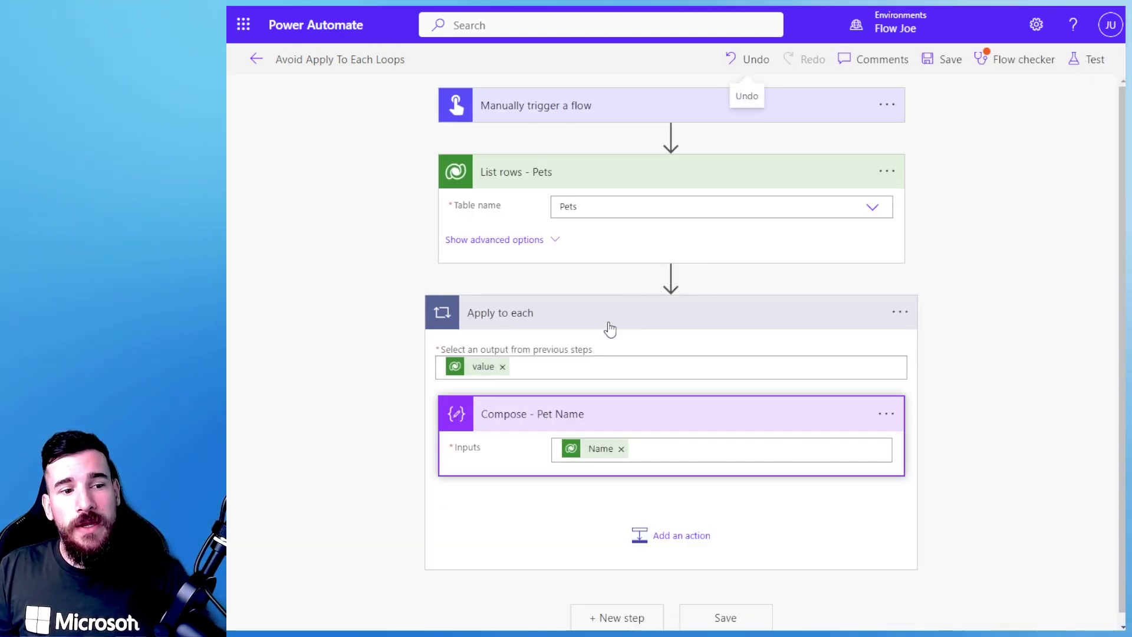
pyautogui.click(671, 275)
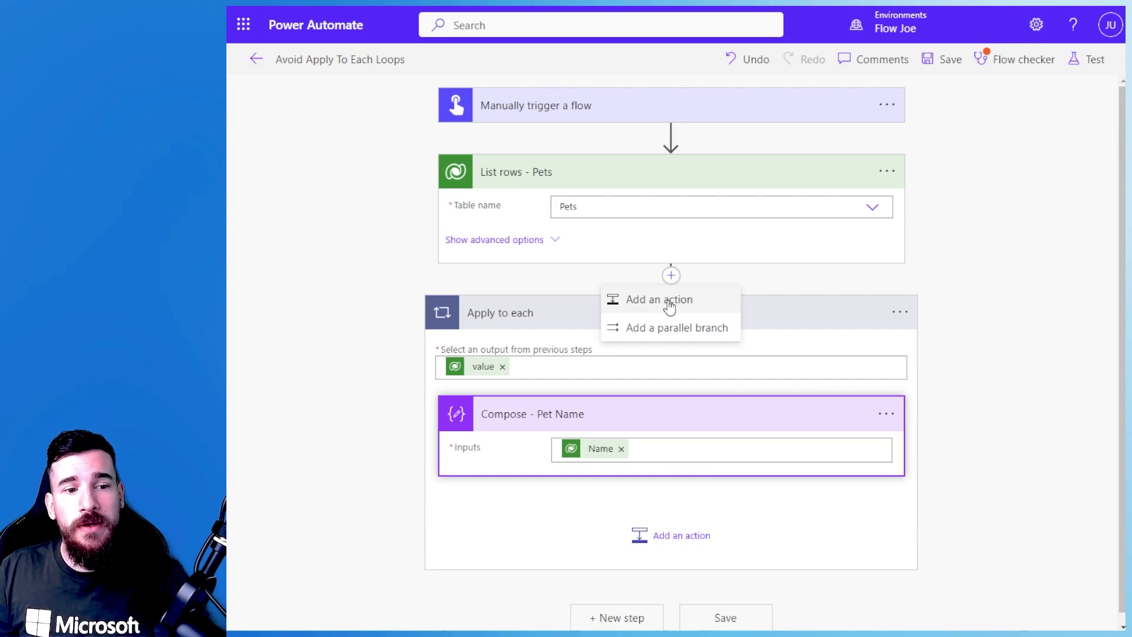
pyautogui.click(666, 299)
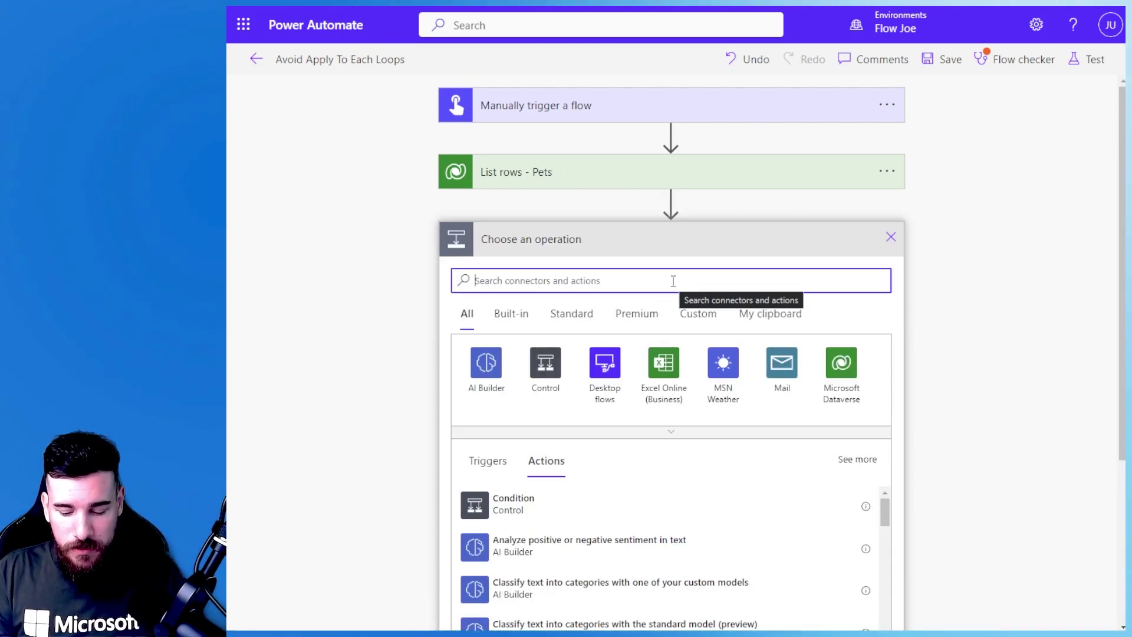
pyautogui.write('compose')
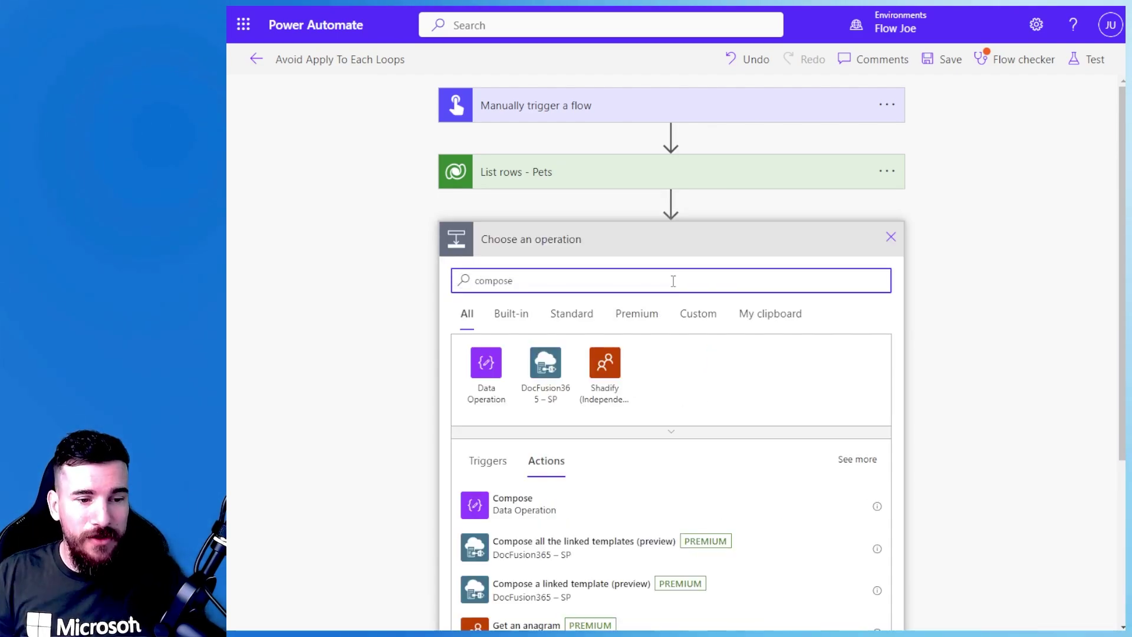
pyautogui.click(534, 504)
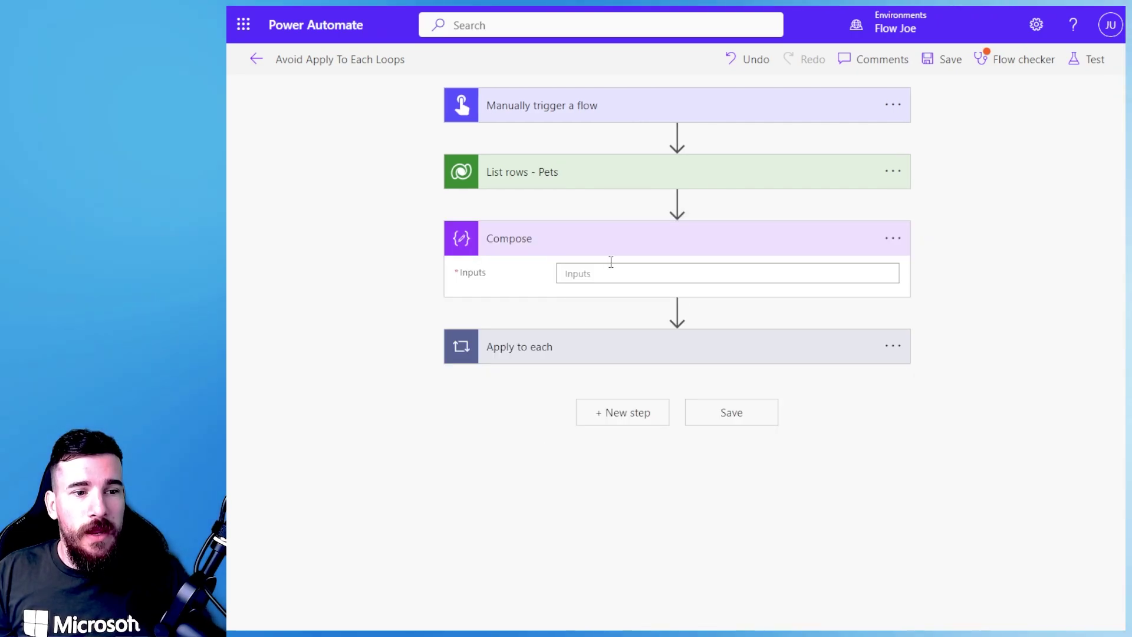
pyautogui.click(615, 272)
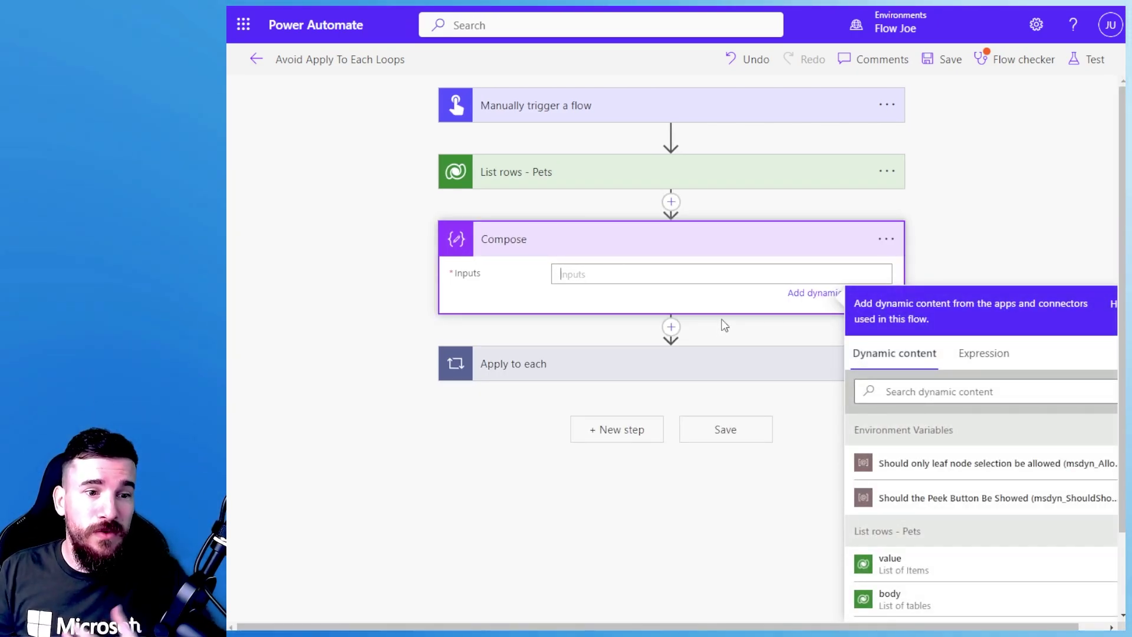
# Set the Compose Inputs to the expression first() wrapping List rows - Pets body/value
pyautogui.click(969, 355)
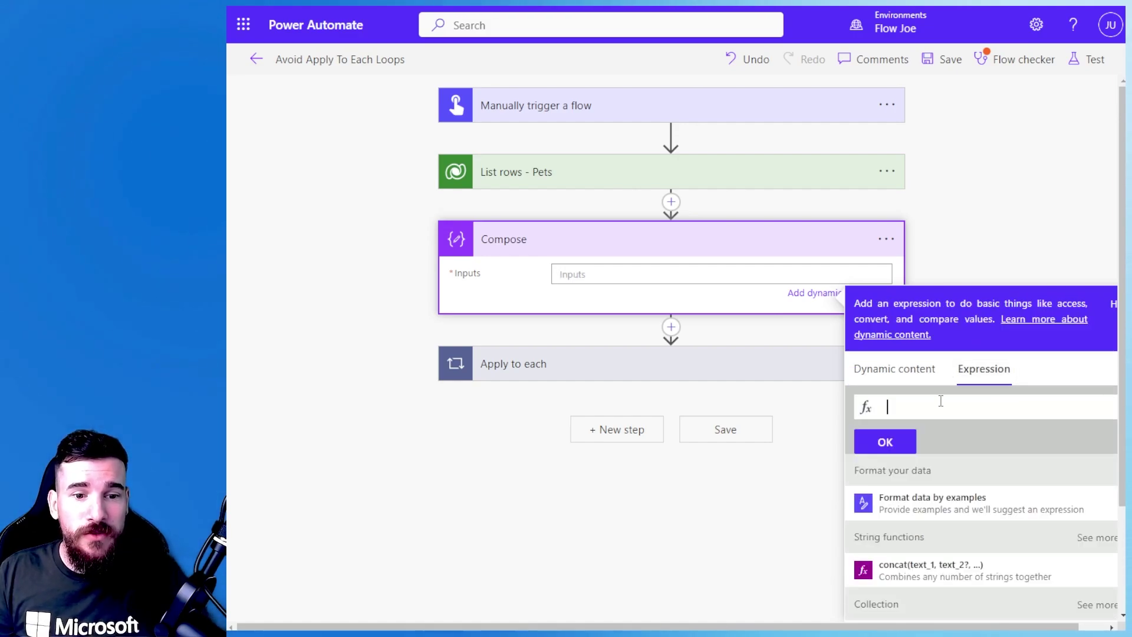
pyautogui.write('f')
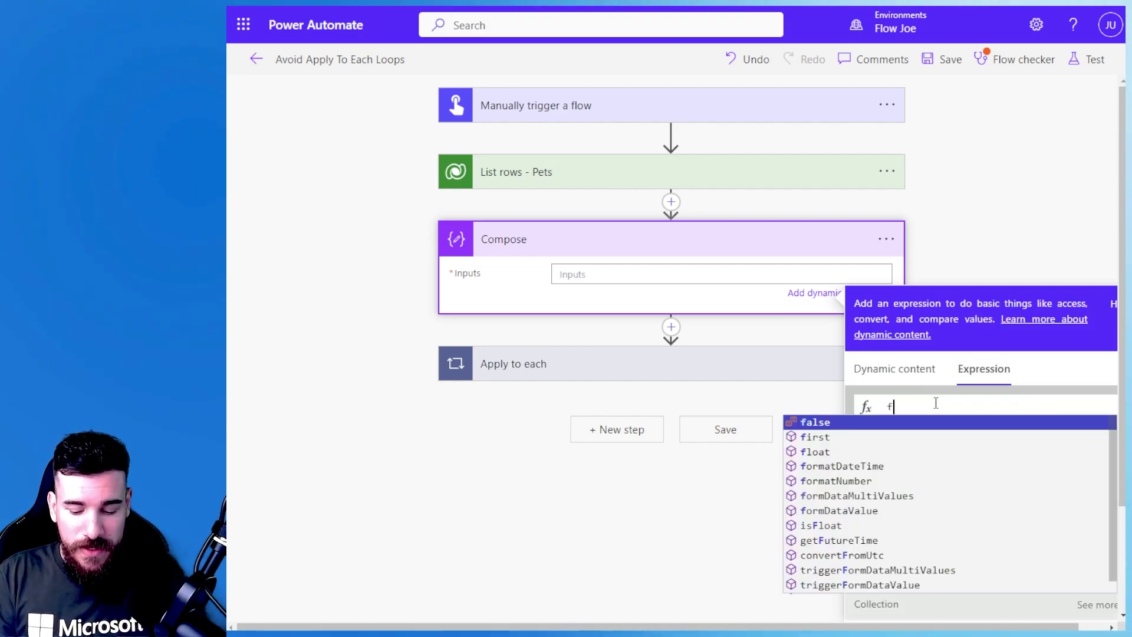
pyautogui.write('irst(')
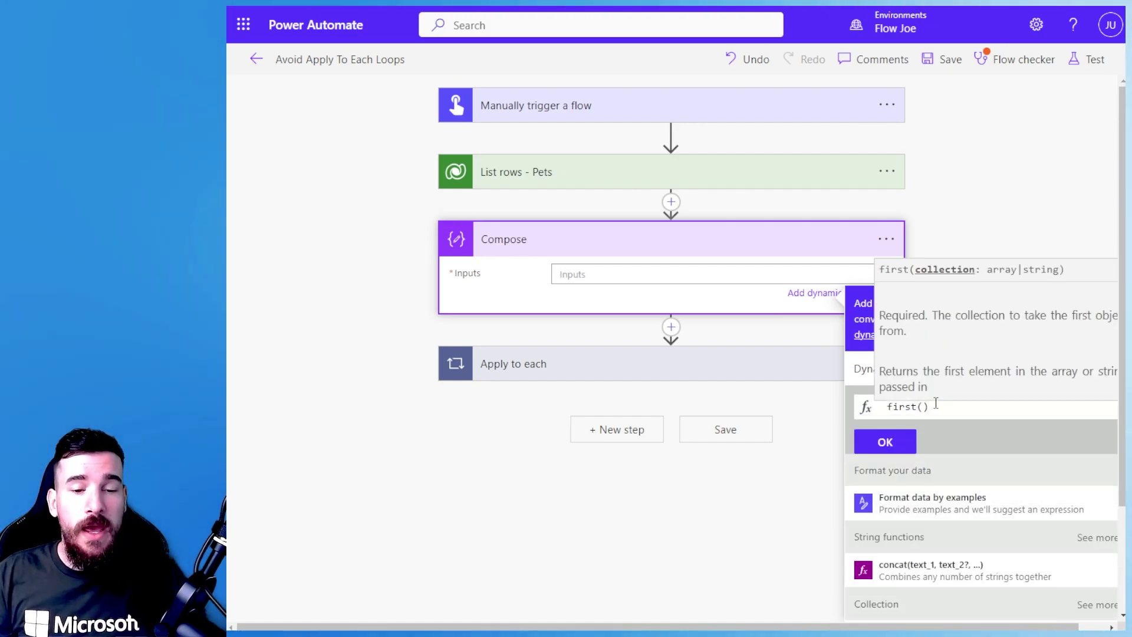
pyautogui.click(869, 372)
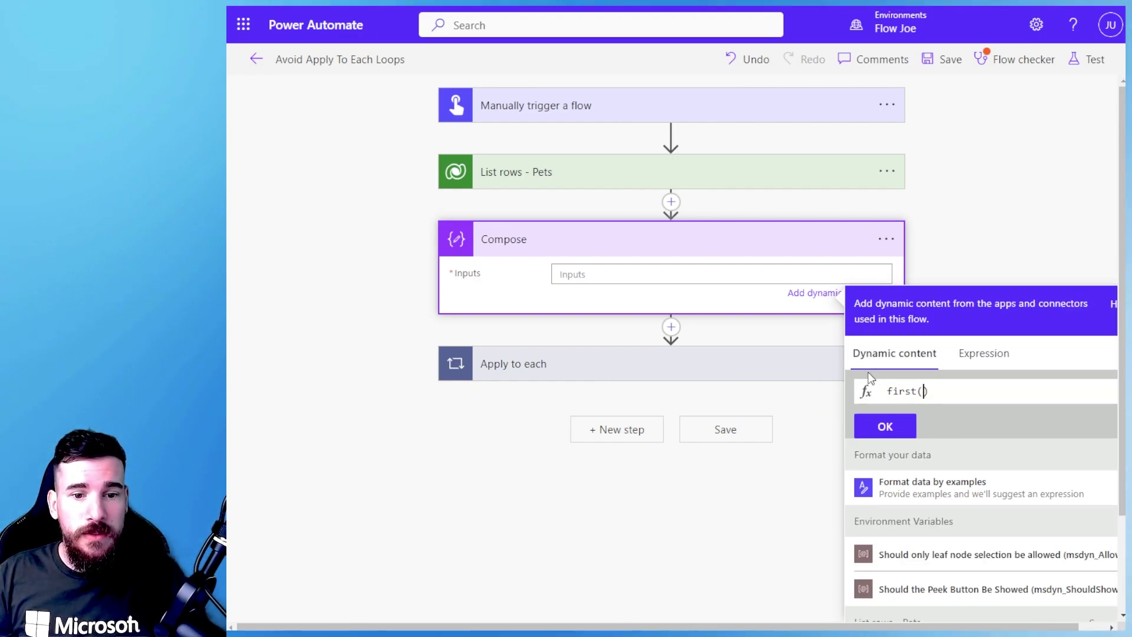
pyautogui.scroll(-3, 928, 443)
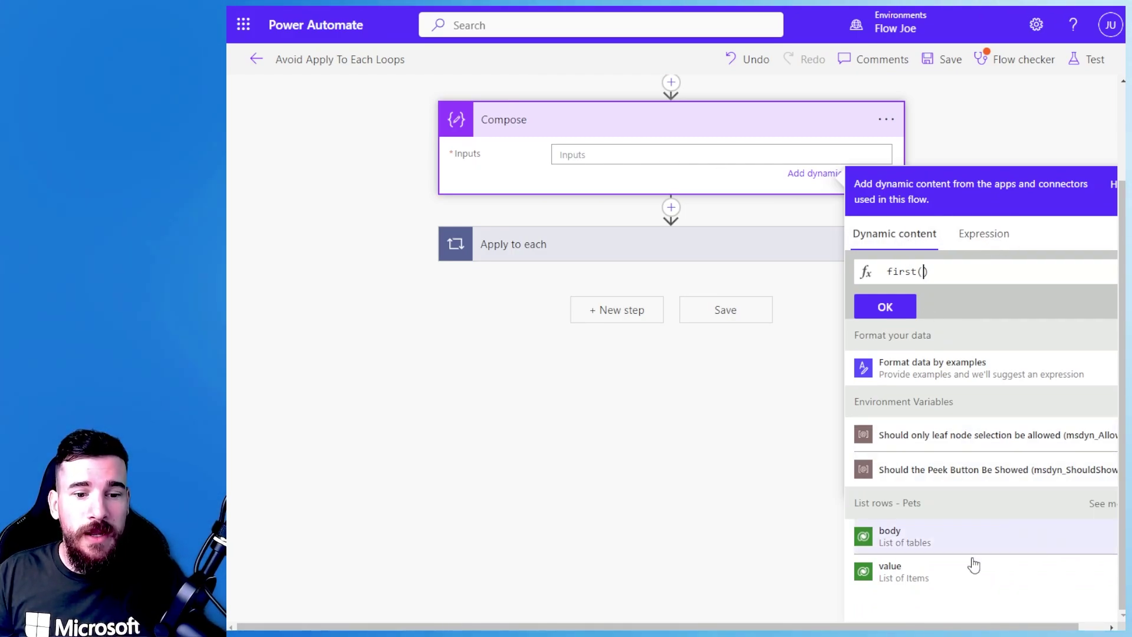
pyautogui.click(895, 575)
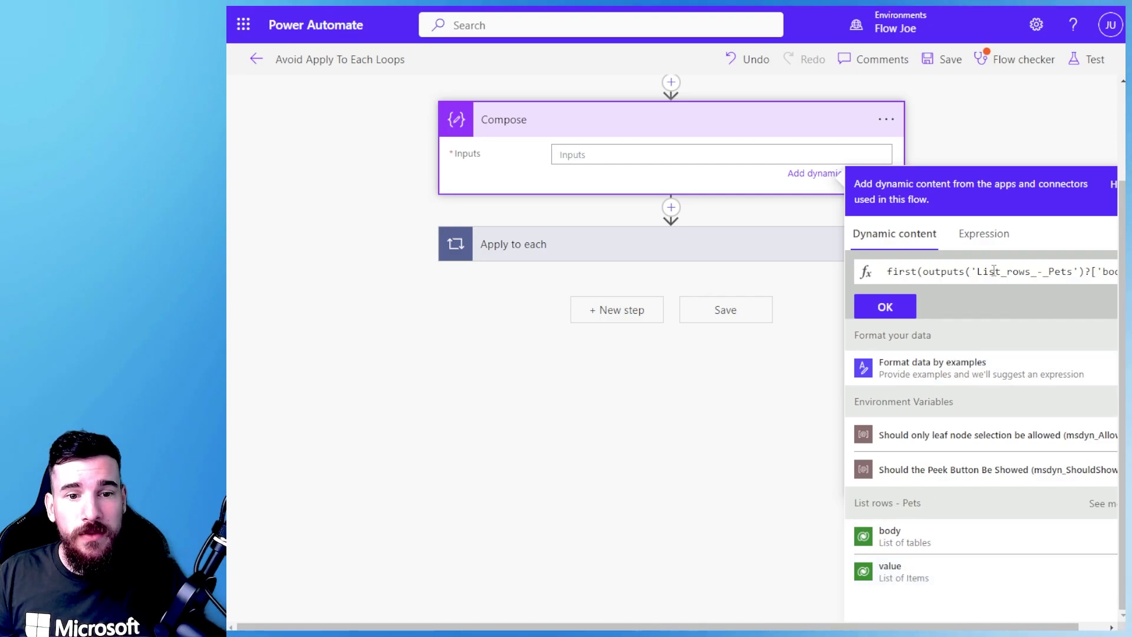
pyautogui.moveTo(977, 271); pyautogui.dragTo(1115, 275)
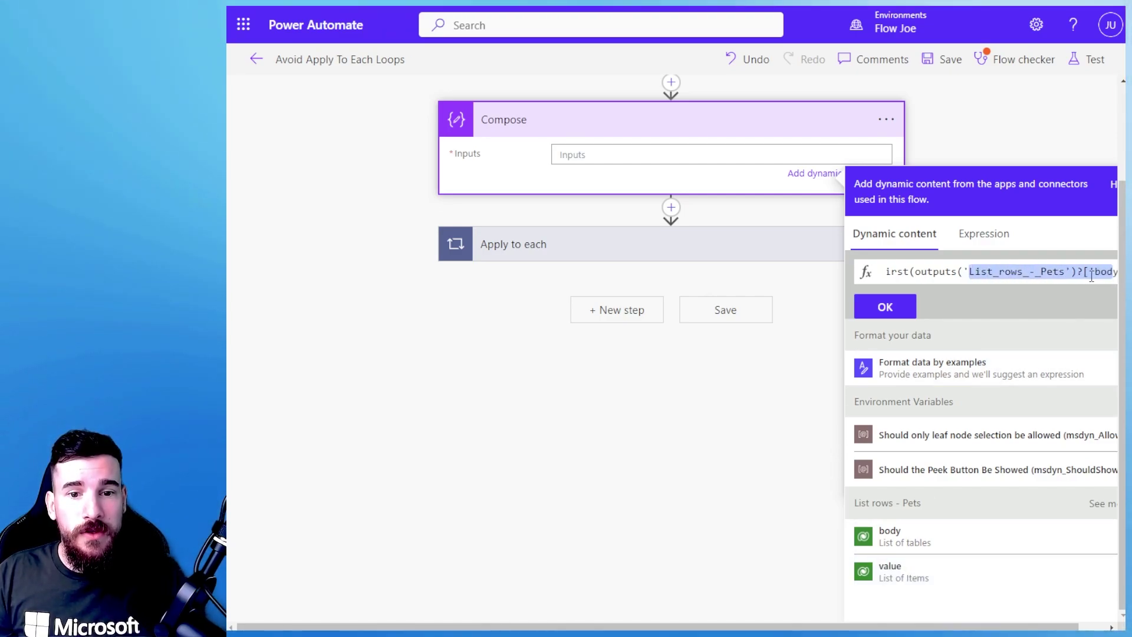
pyautogui.click(1096, 270)
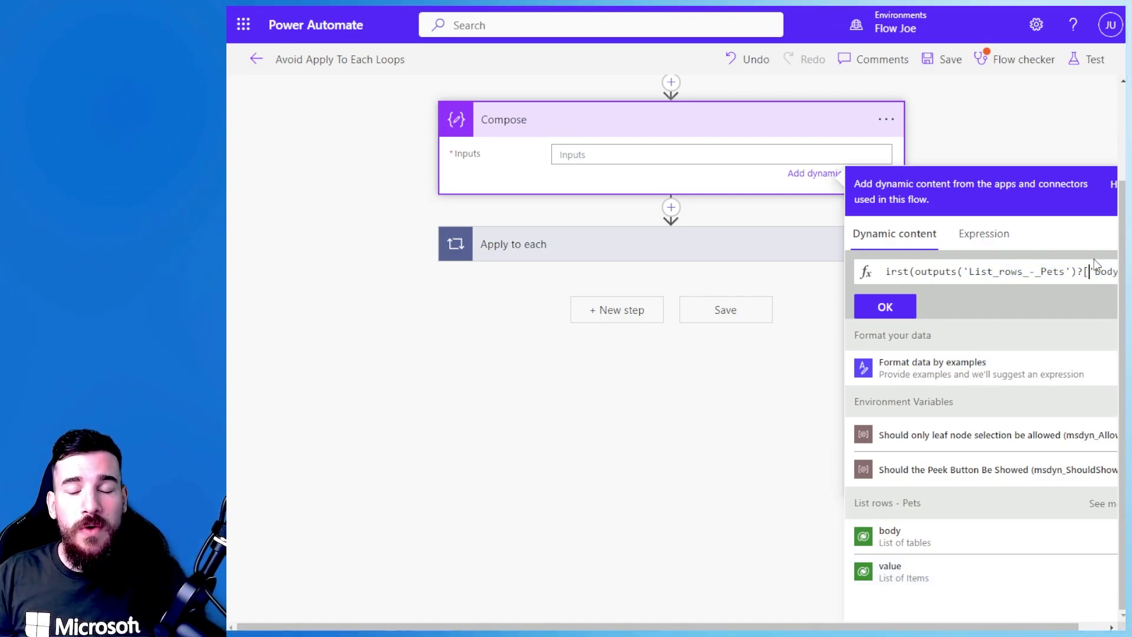
pyautogui.press('Right')
pyautogui.press('Right')
pyautogui.press('Right')
pyautogui.press('Right')
pyautogui.press('Right')
pyautogui.press('Right')
pyautogui.press('Right')
pyautogui.press('Right')
pyautogui.press('Right')
pyautogui.press('Right')
pyautogui.press('Right')
pyautogui.press('Right')
pyautogui.press('Right')
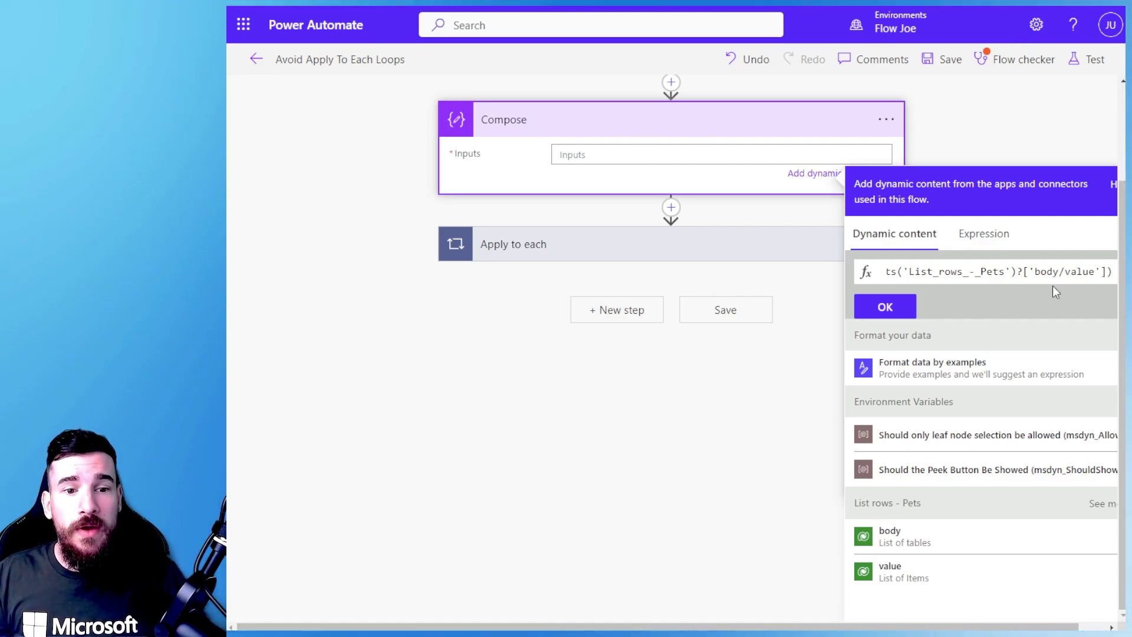
pyautogui.click(885, 307)
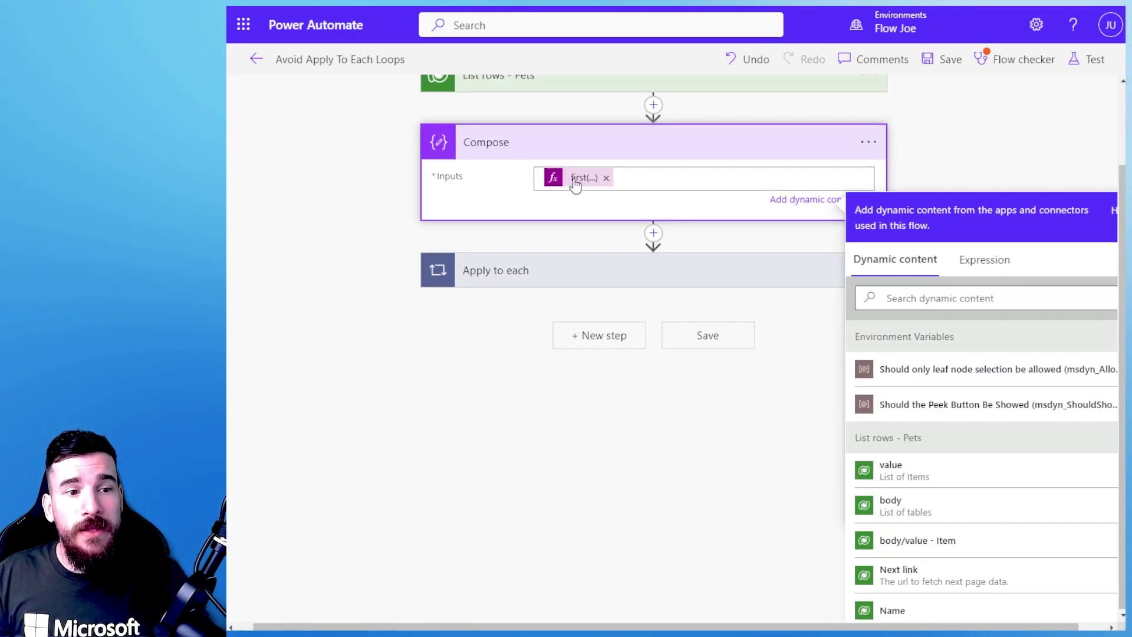
# Save the flow and run a manual test, dismissing the Flow checker
pyautogui.click(977, 109)
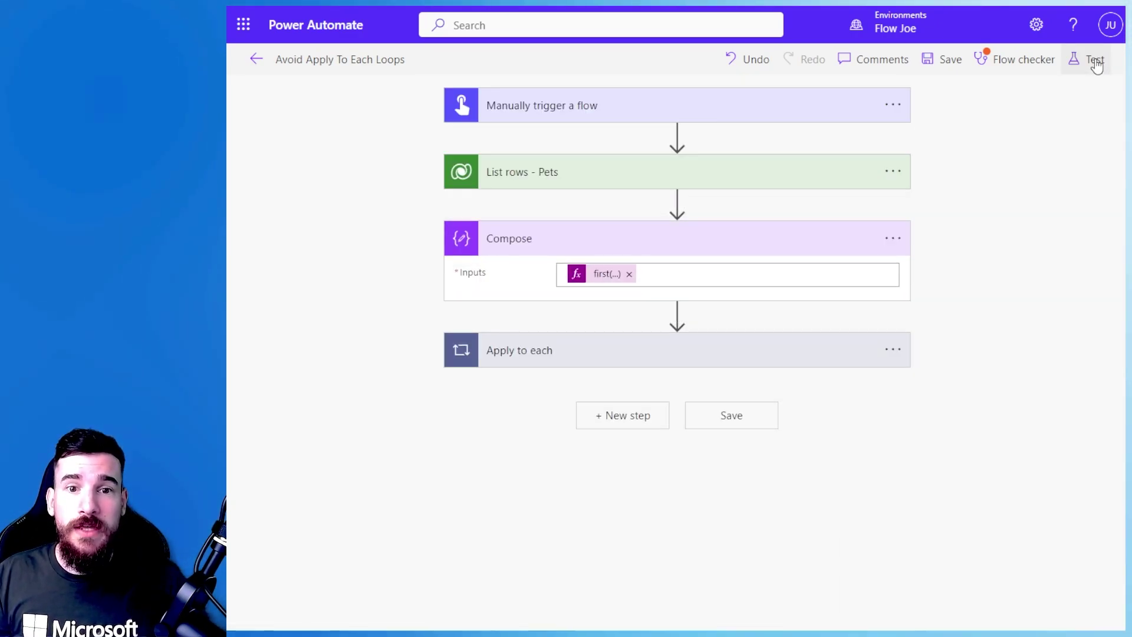
pyautogui.click(1095, 64)
pyautogui.click(894, 604)
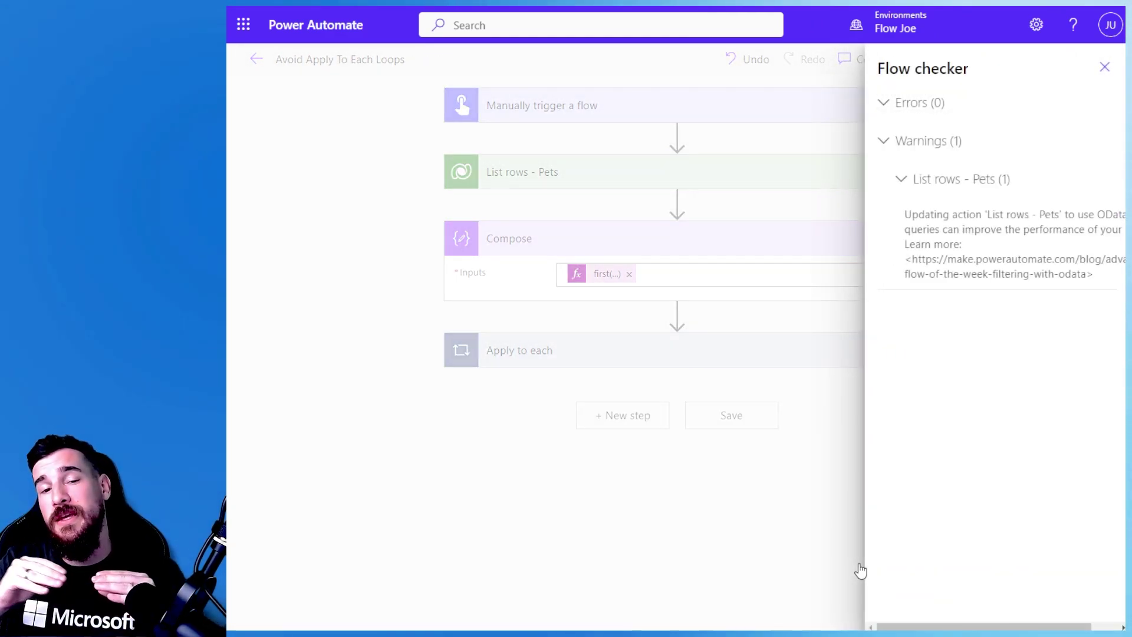
pyautogui.click(1105, 68)
pyautogui.click(936, 609)
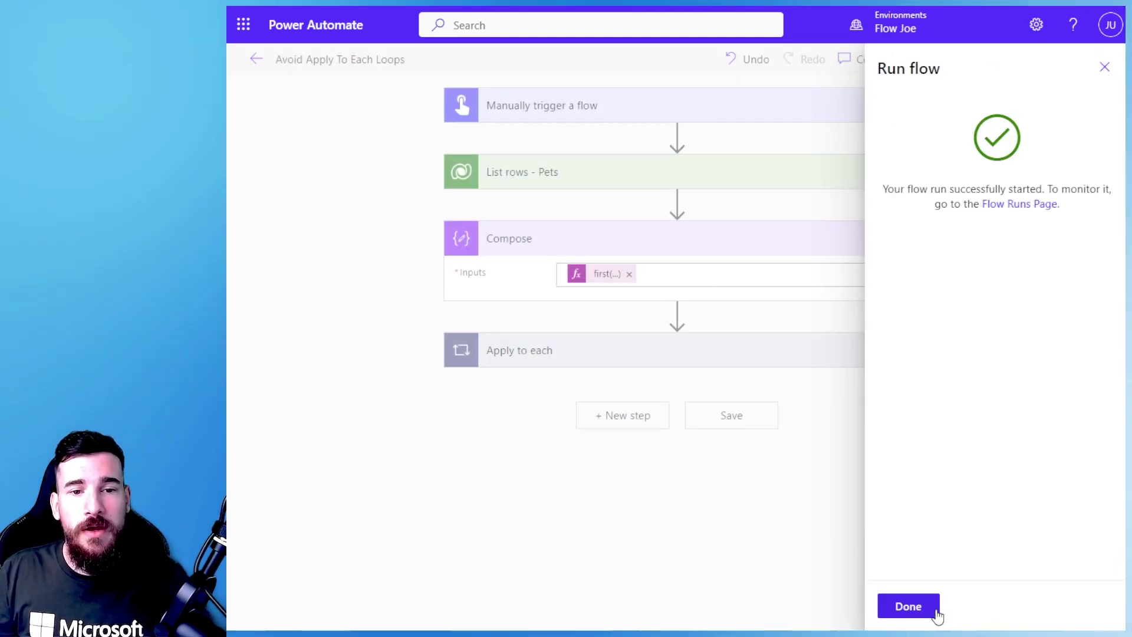
pyautogui.click(935, 610)
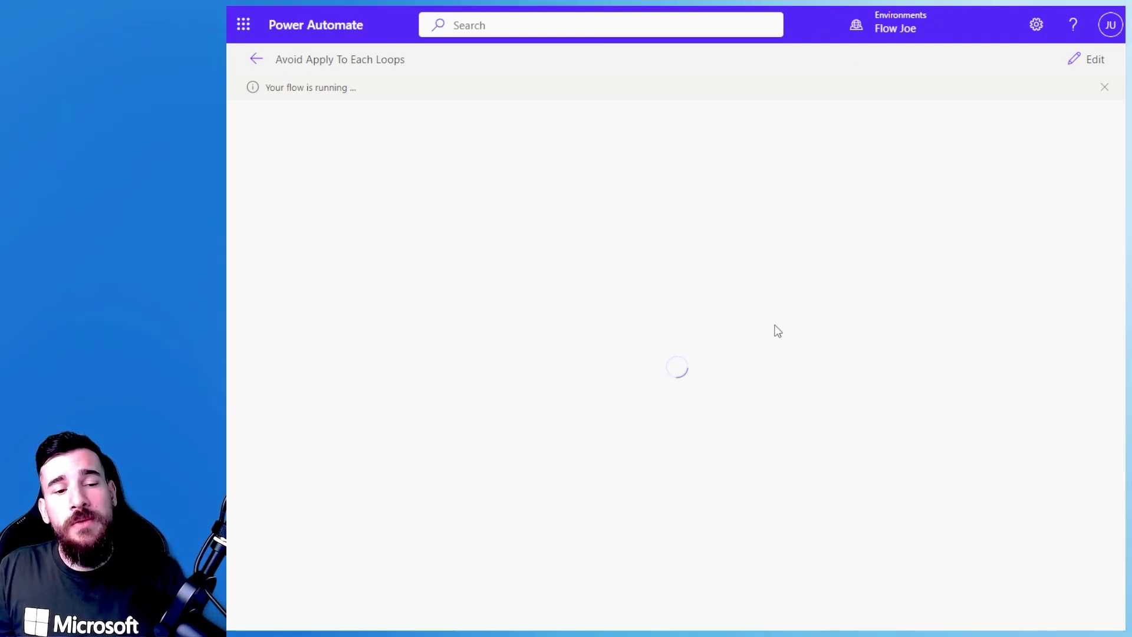
# Check that the new Compose outputs only the first Pets record, Jax the Cat
pyautogui.click(675, 281)
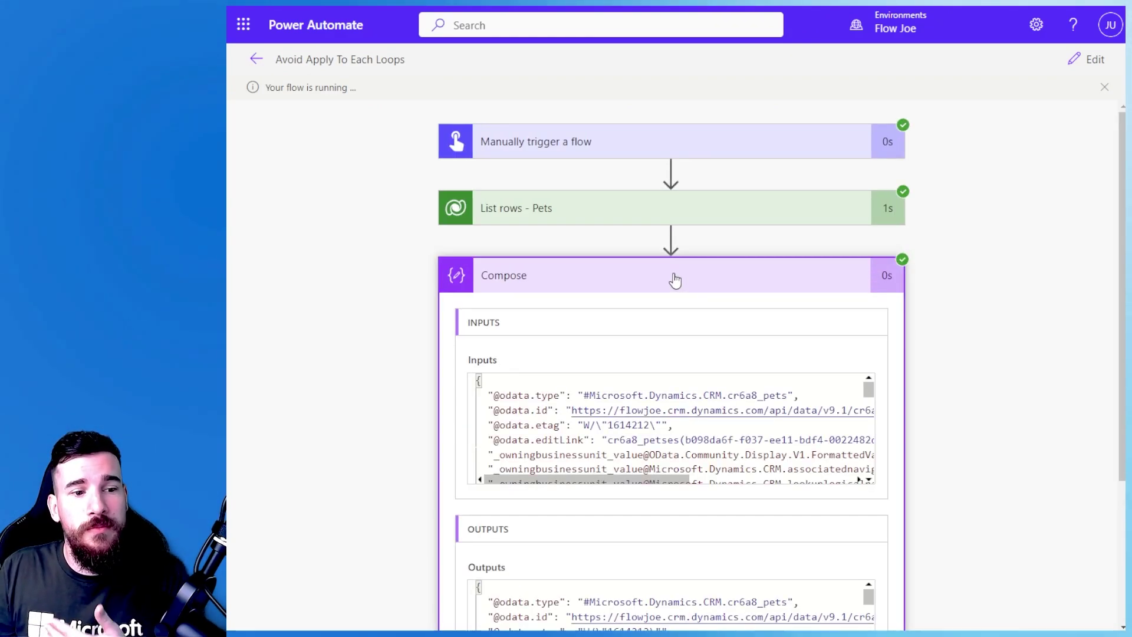
pyautogui.scroll(-3, 635, 433)
pyautogui.scroll(-3, 459, 411)
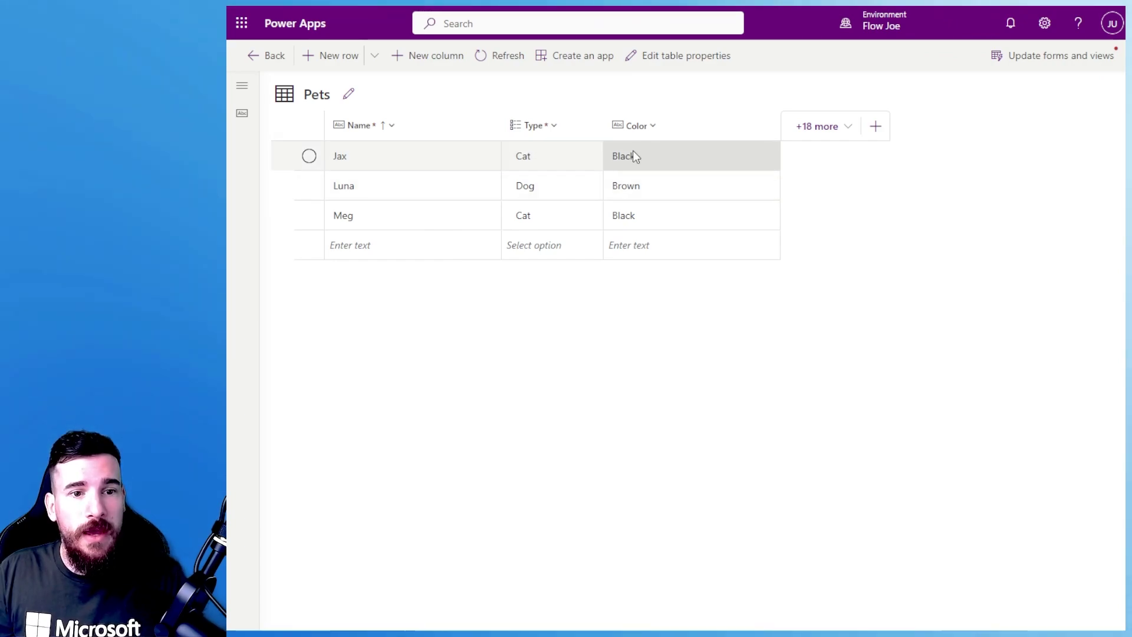
pyautogui.click(812, 142)
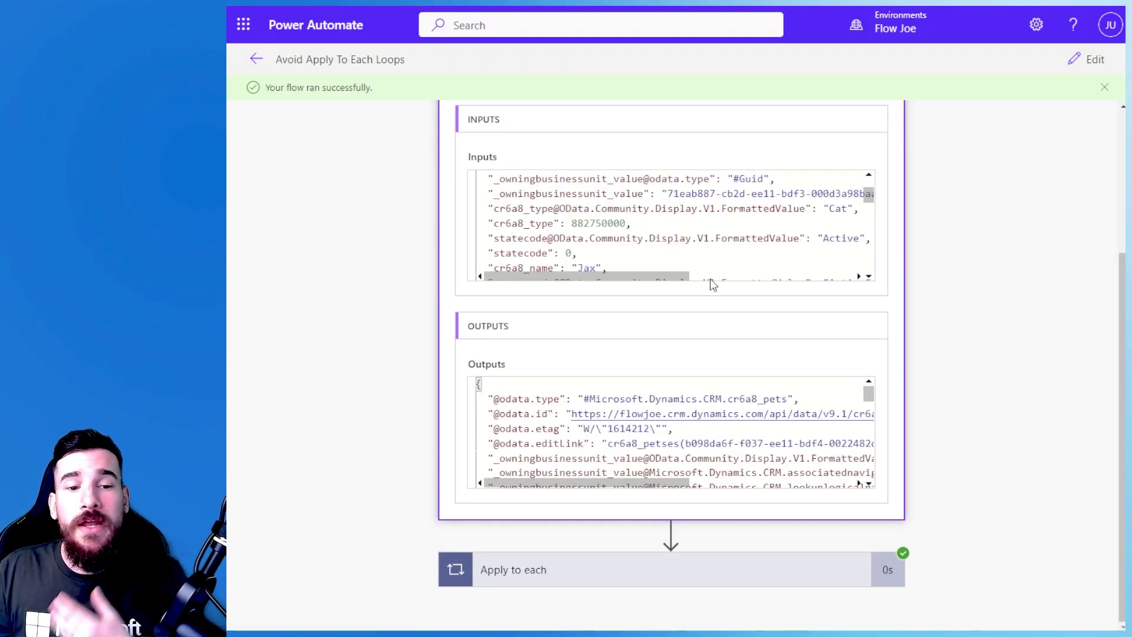
# Return to editing and expand Apply to each to show Compose - Pet Name's items('Apply_to_each')?['cr6a8_name'] input
pyautogui.scroll(3, 804, 386)
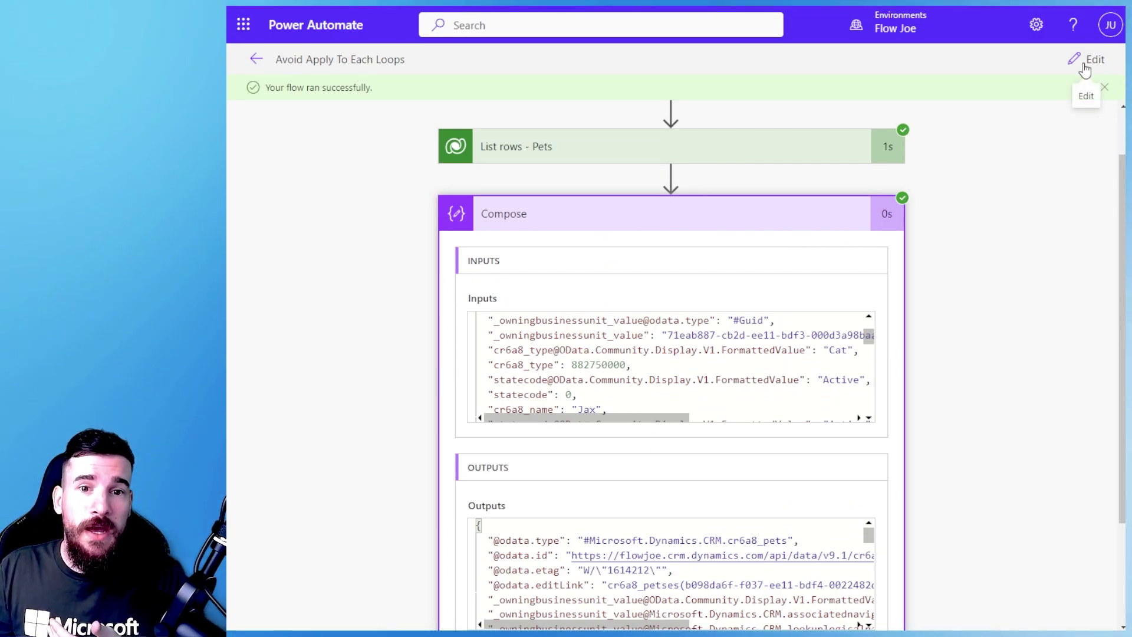
pyautogui.click(1084, 66)
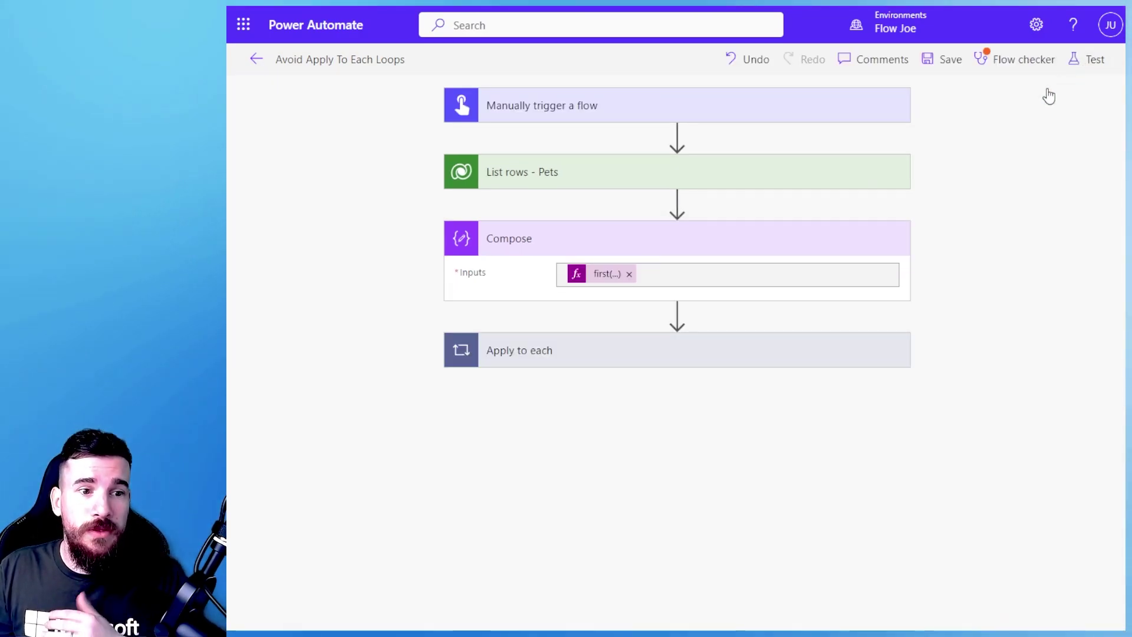
pyautogui.click(682, 359)
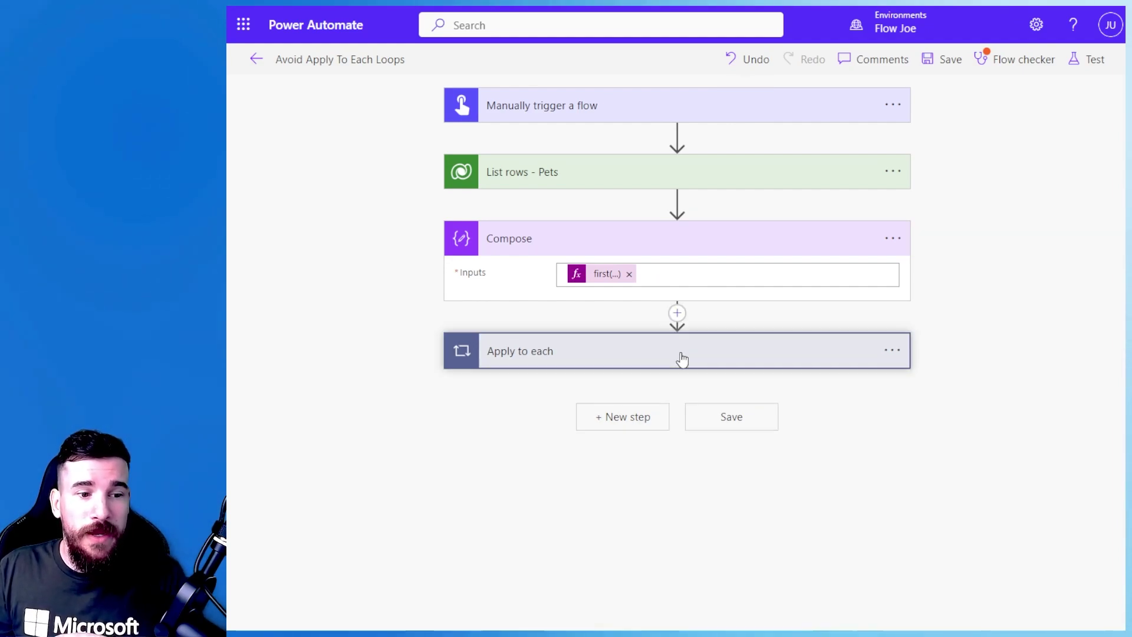
pyautogui.click(605, 452)
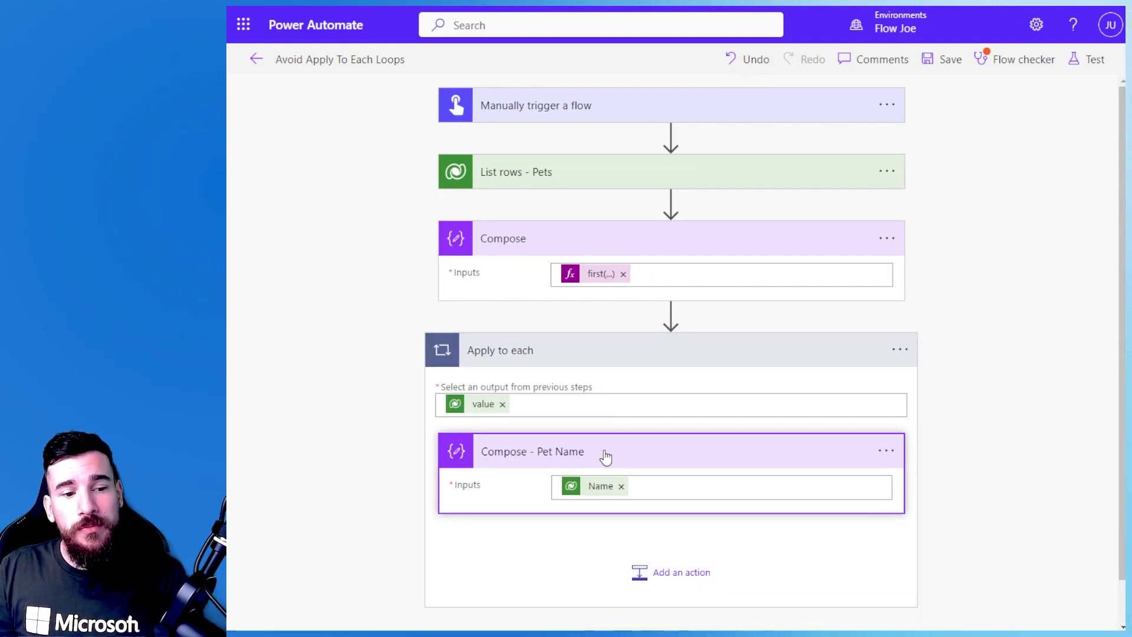
pyautogui.moveTo(590, 497)
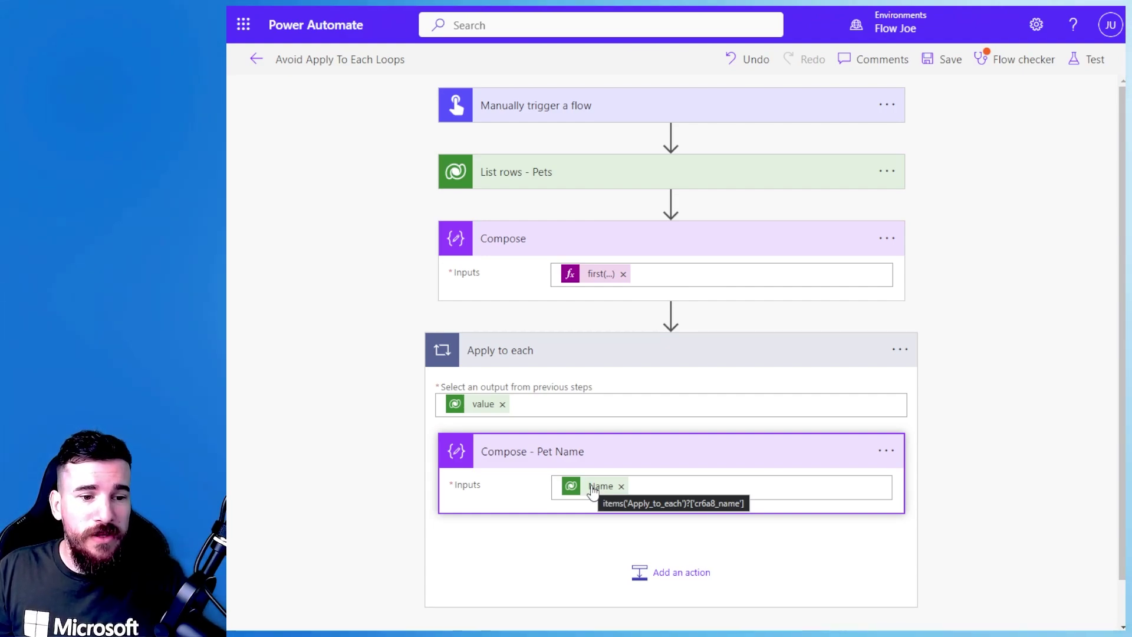
# Copy the Pet Name Compose's Name token and open the first() expression at its end
pyautogui.click(590, 486)
pyautogui.click(592, 486)
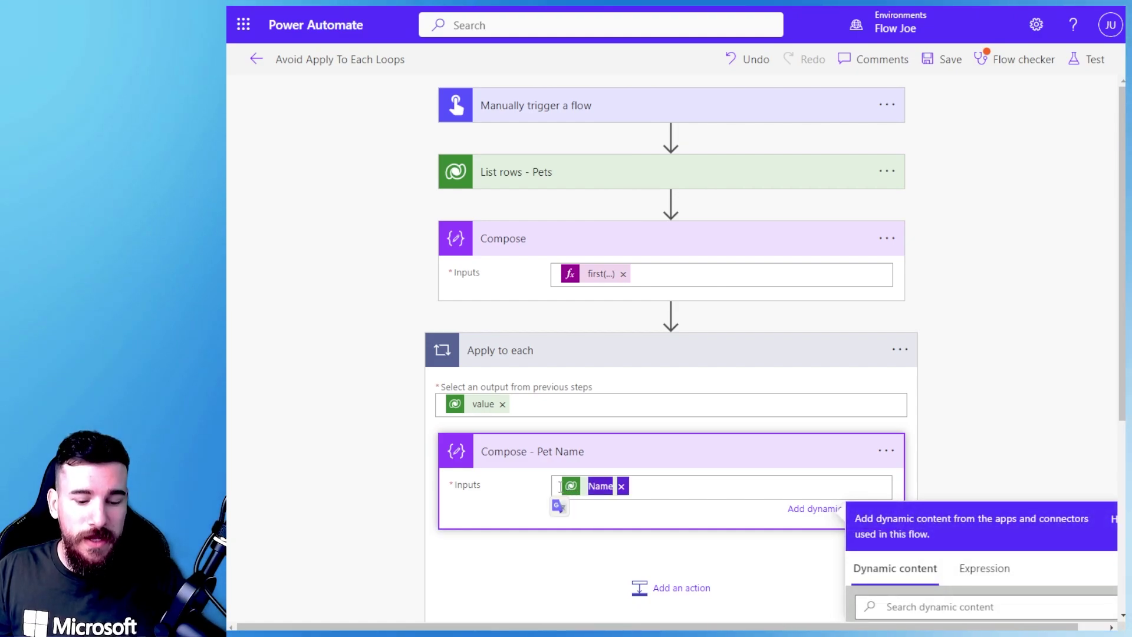
pyautogui.click(595, 274)
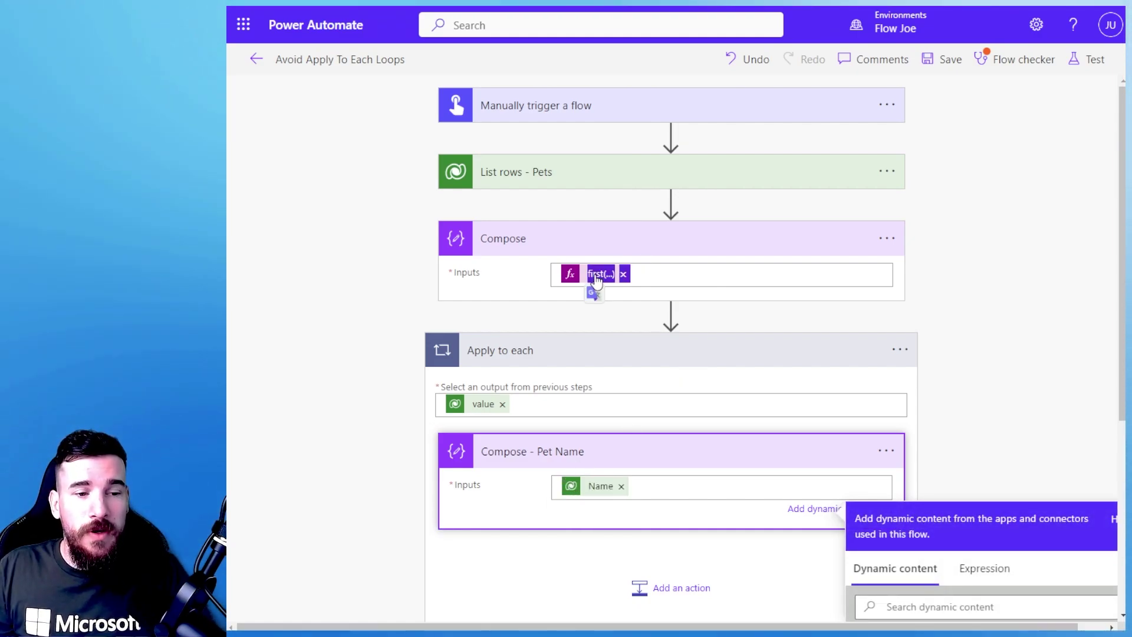
pyautogui.moveTo(937, 409); pyautogui.dragTo(906, 410)
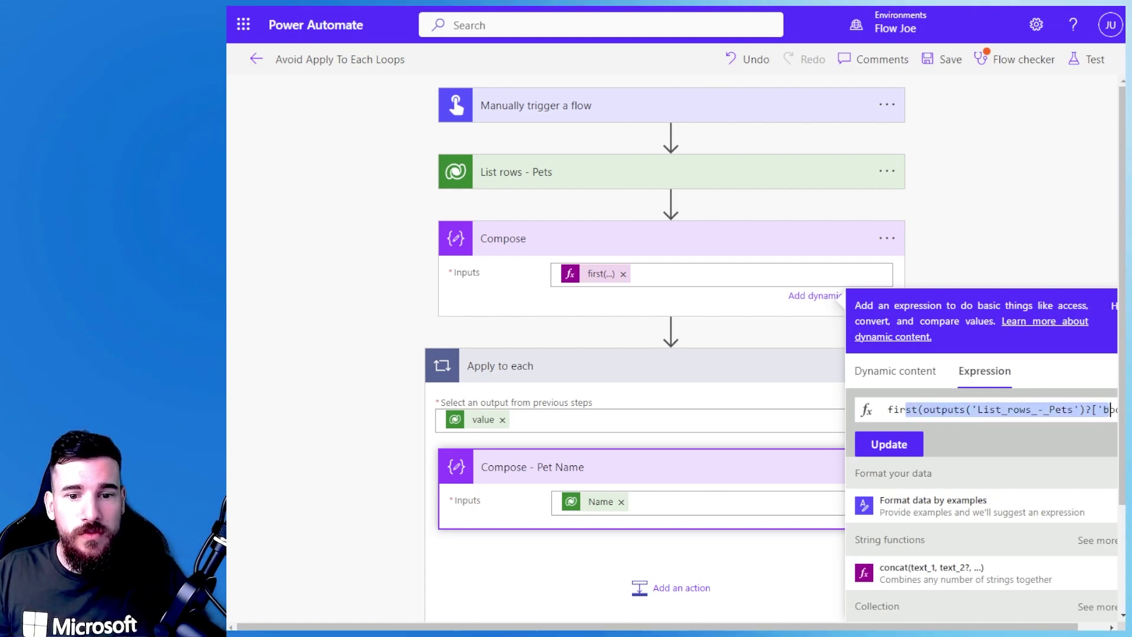
pyautogui.doubleClick(1025, 409)
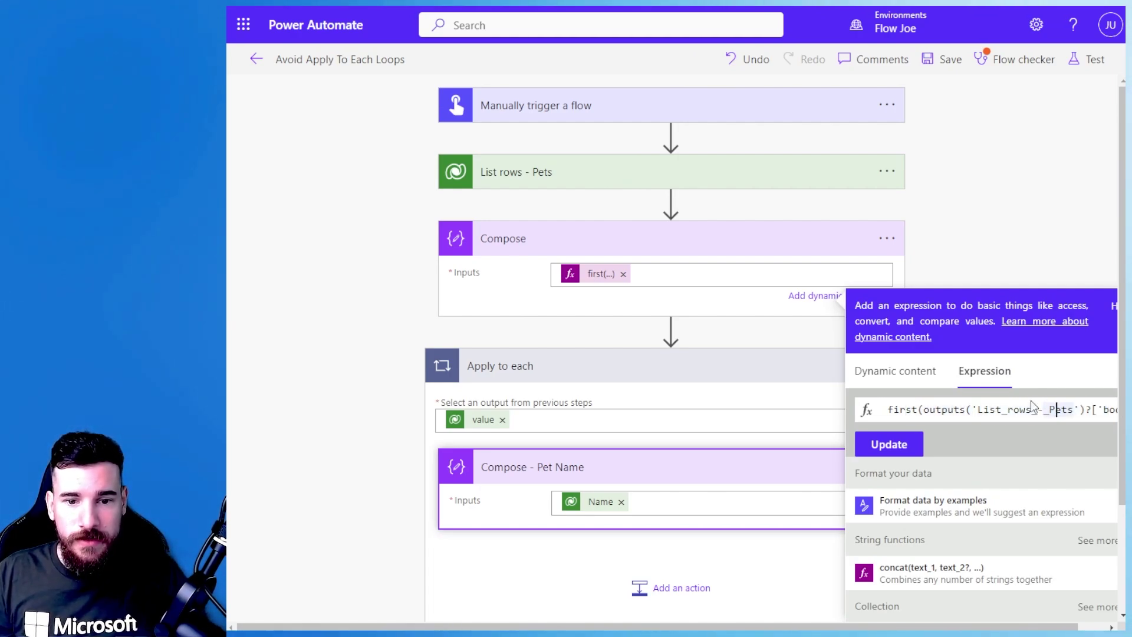
pyautogui.press('End')
pyautogui.press('End')
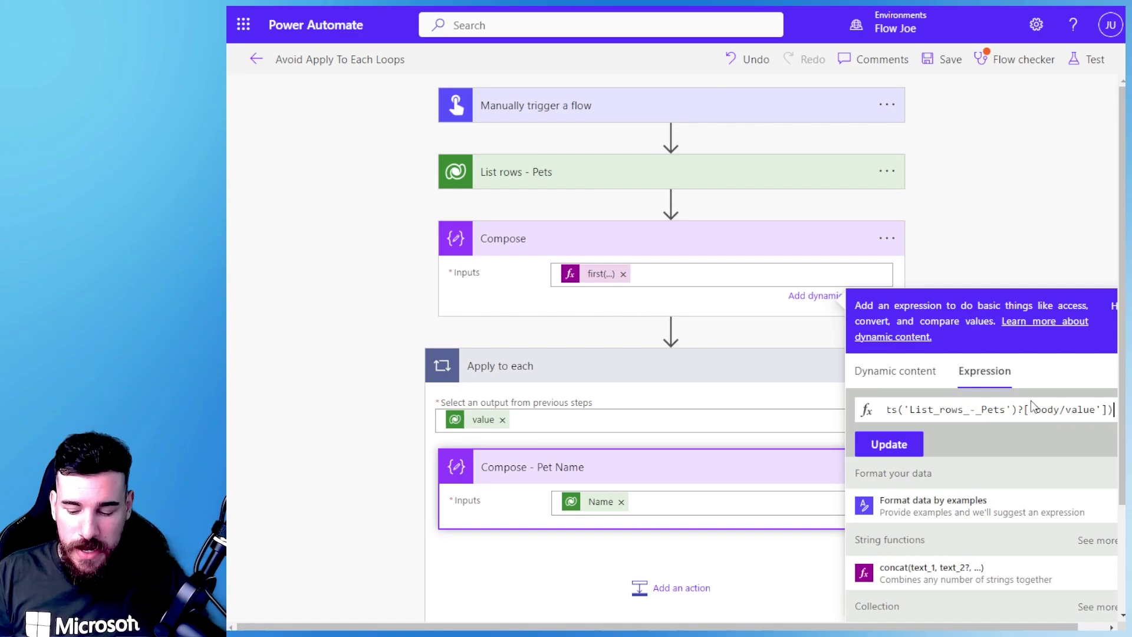
# Paste the Name reference into the first() expression and trim it to end ?['cr6a8_name']
pyautogui.hotkey('ctrl', 'a')
pyautogui.write("items('Apply_to_each')?['cr6a8_name']")
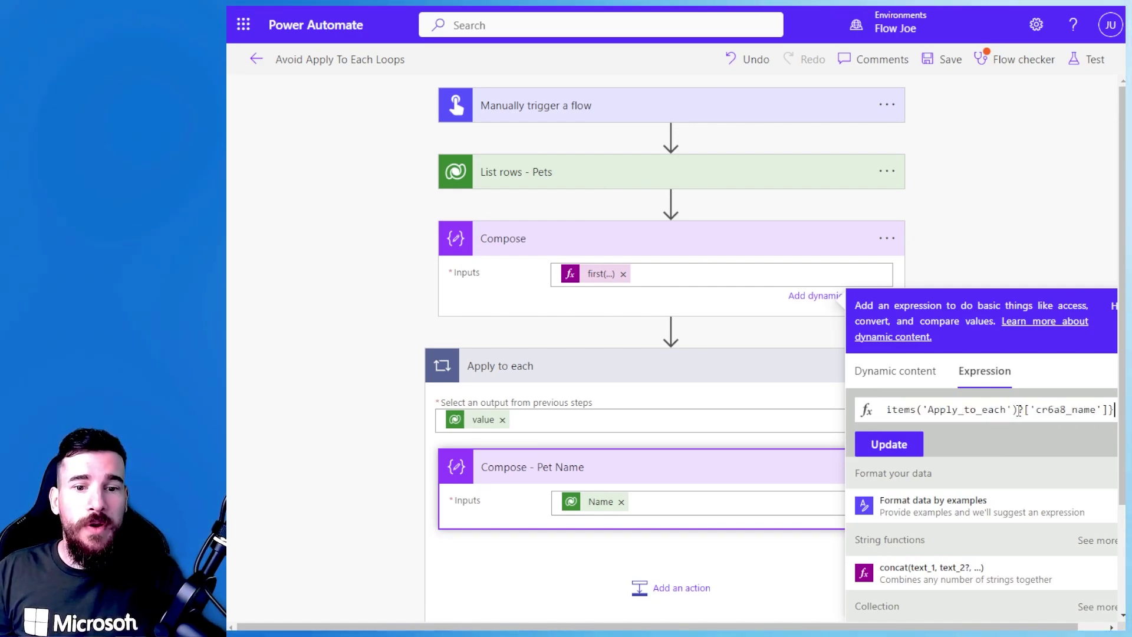
pyautogui.press('Left')
pyautogui.press('Left')
pyautogui.press('Left')
pyautogui.press('Left')
pyautogui.press('Left')
pyautogui.press('Left')
pyautogui.press('Left')
pyautogui.press('Left')
pyautogui.press('Left')
pyautogui.press('Left')
pyautogui.press('Left')
pyautogui.press('Left')
pyautogui.press('Left')
pyautogui.press('Left')
pyautogui.press('Left')
pyautogui.press('Left')
pyautogui.press('BackSpace')
pyautogui.press('BackSpace')
pyautogui.press('BackSpace')
pyautogui.press('BackSpace')
pyautogui.press('BackSpace')
pyautogui.press('BackSpace')
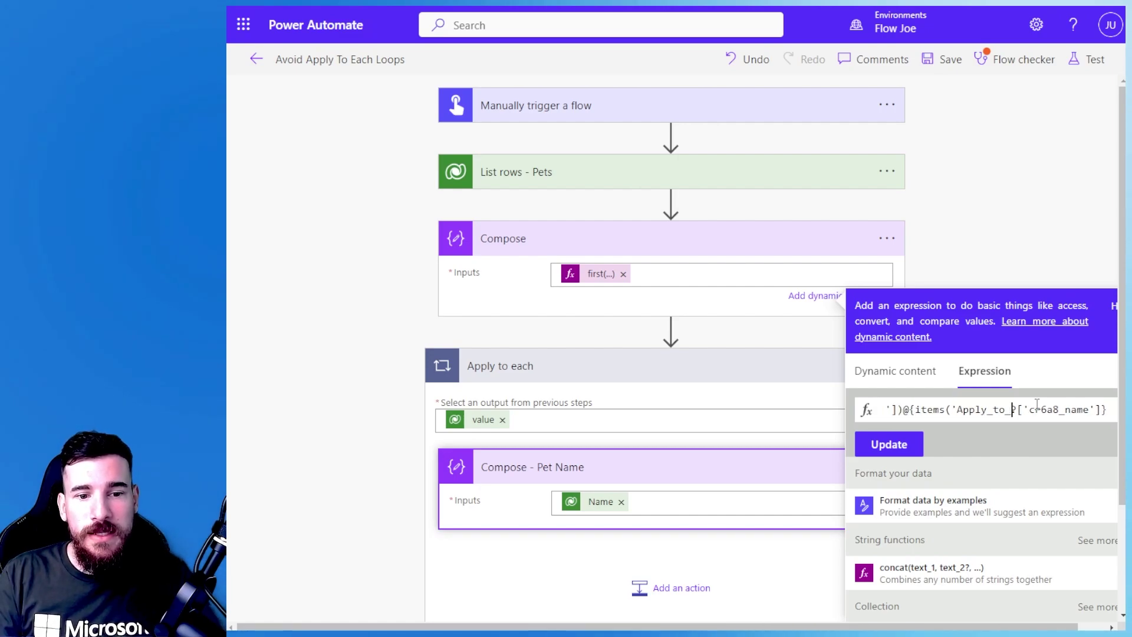
pyautogui.press('BackSpace')
pyautogui.press('BackSpace')
pyautogui.press('BackSpace')
pyautogui.press('BackSpace')
pyautogui.press('BackSpace')
pyautogui.press('BackSpace')
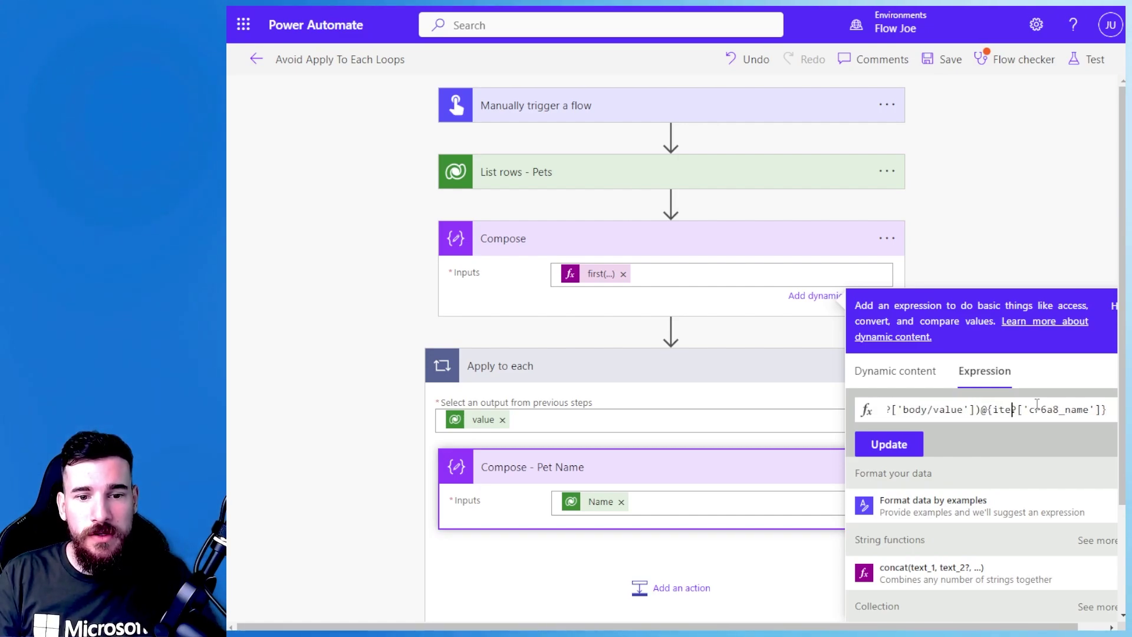
pyautogui.press('BackSpace')
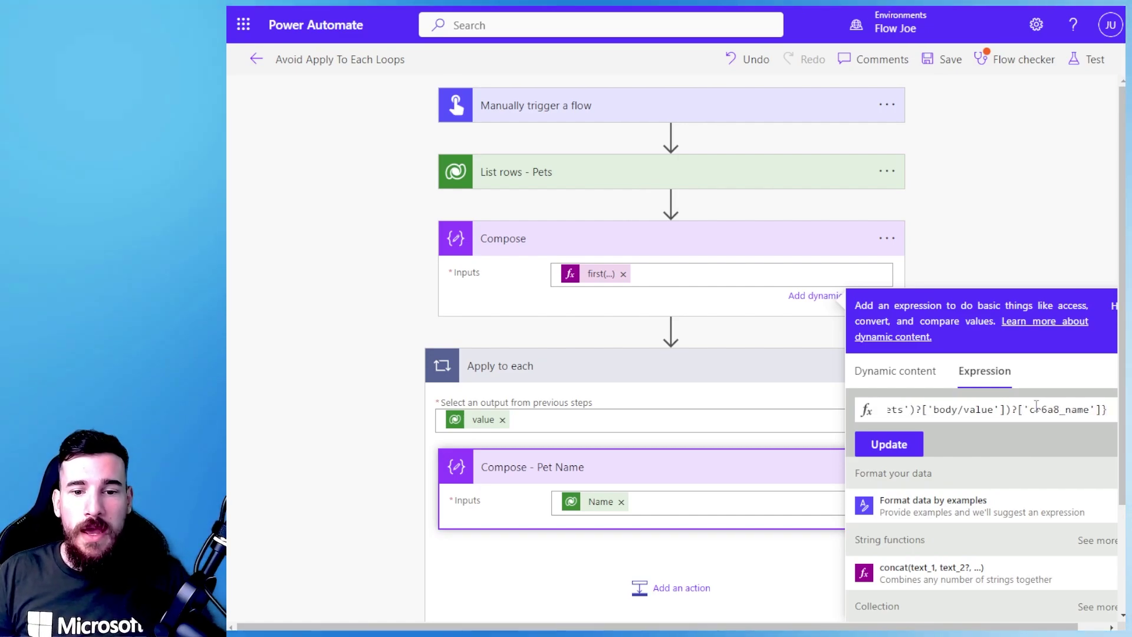
pyautogui.press('BackSpace')
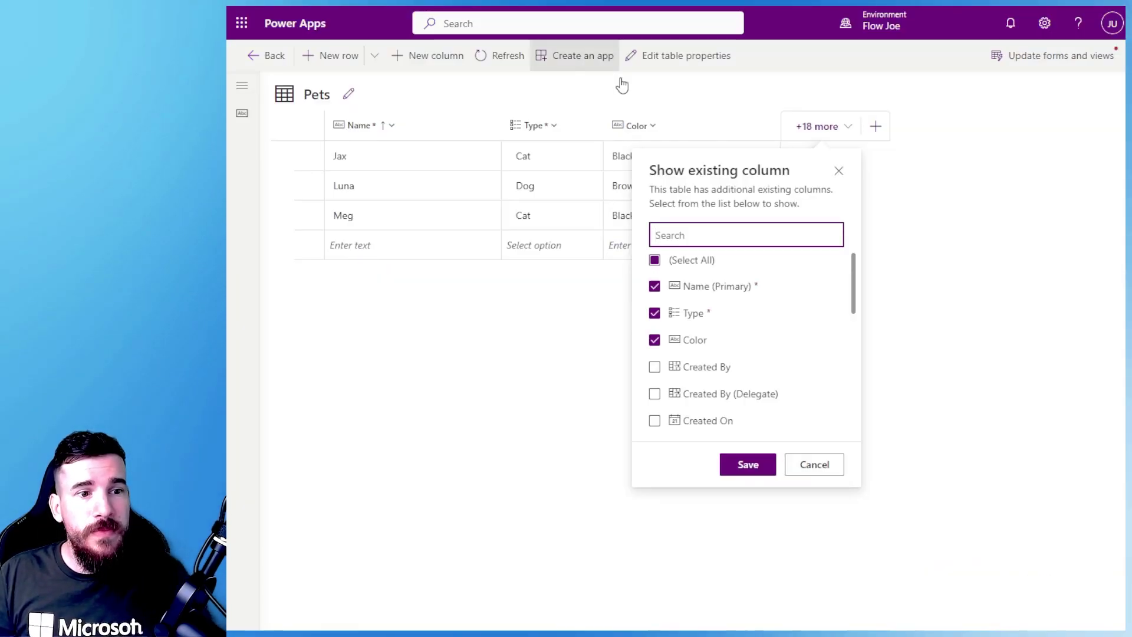
# Look up the Pets table's Name column and confirm its logical name is cr6a8_Name
pyautogui.click(538, 313)
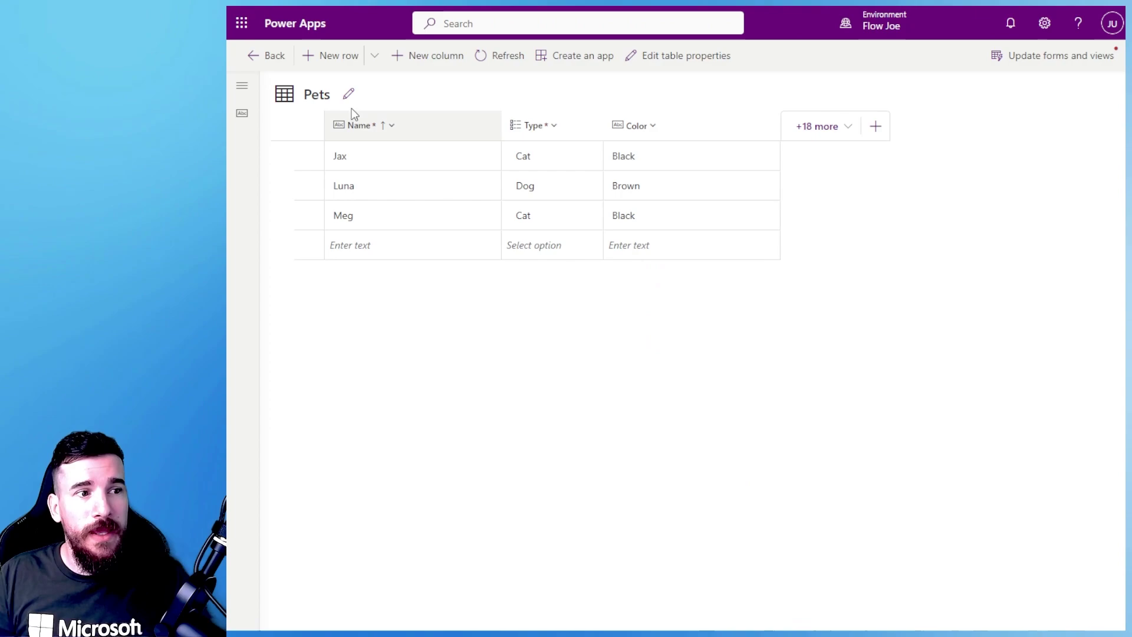
pyautogui.click(266, 57)
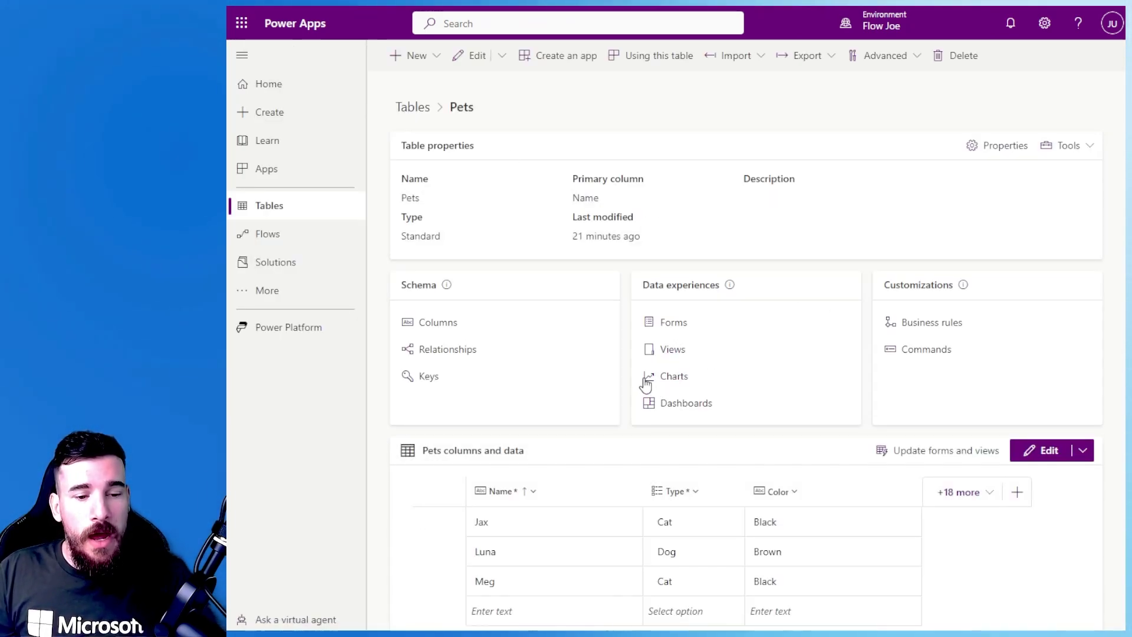
pyautogui.click(431, 323)
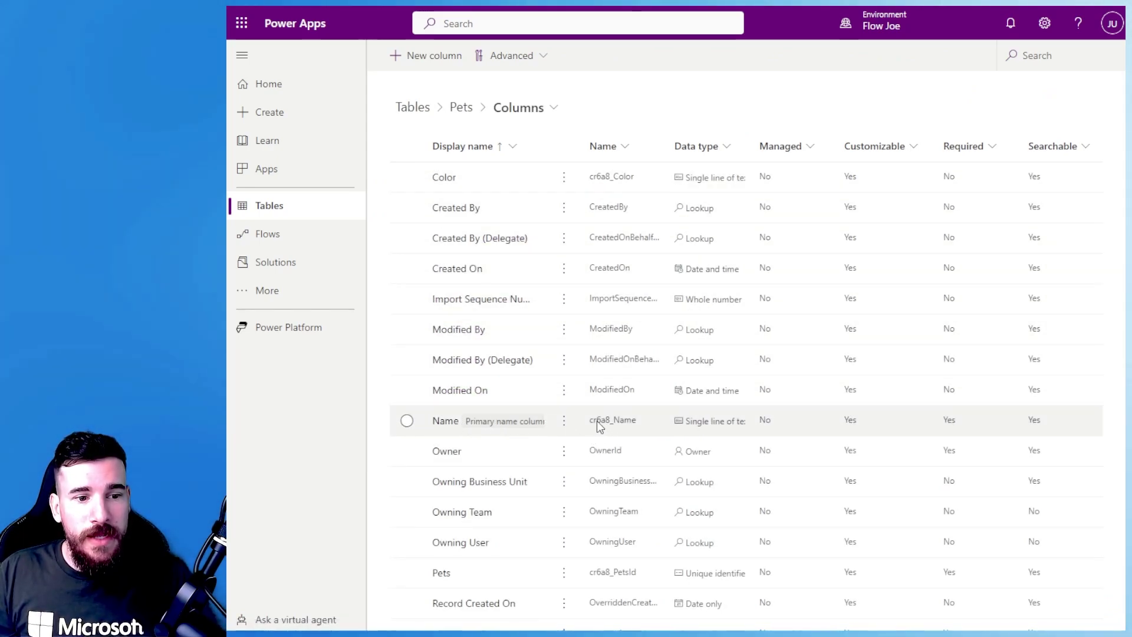
pyautogui.click(599, 423)
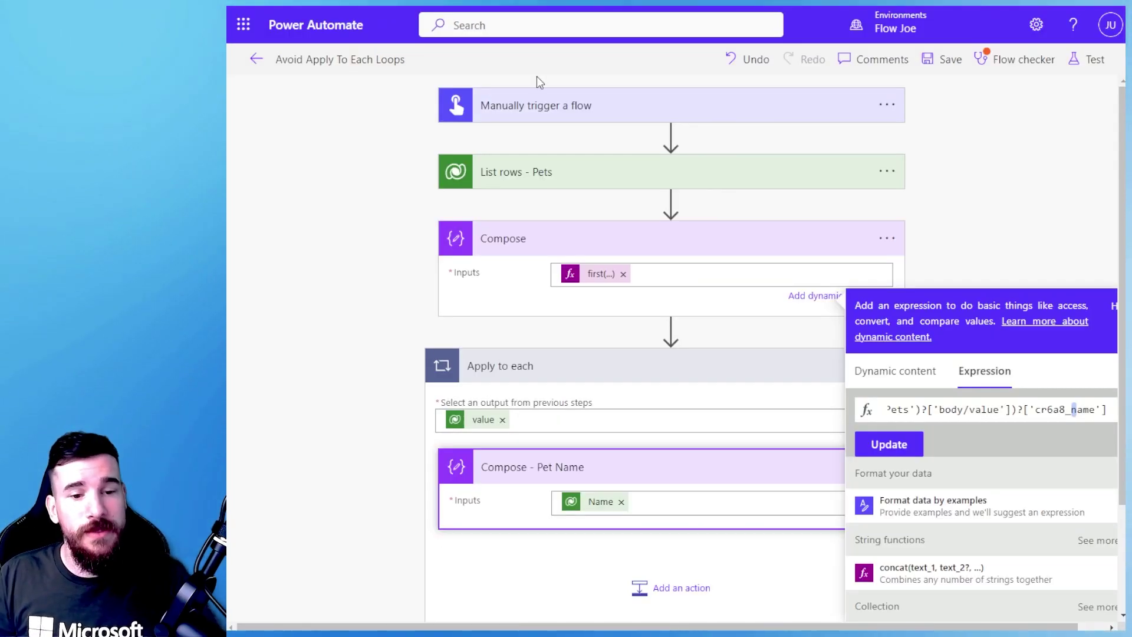
# Review the ?['cr6a8_name'] ending and update the first Compose's first() expression
pyautogui.doubleClick(1039, 410)
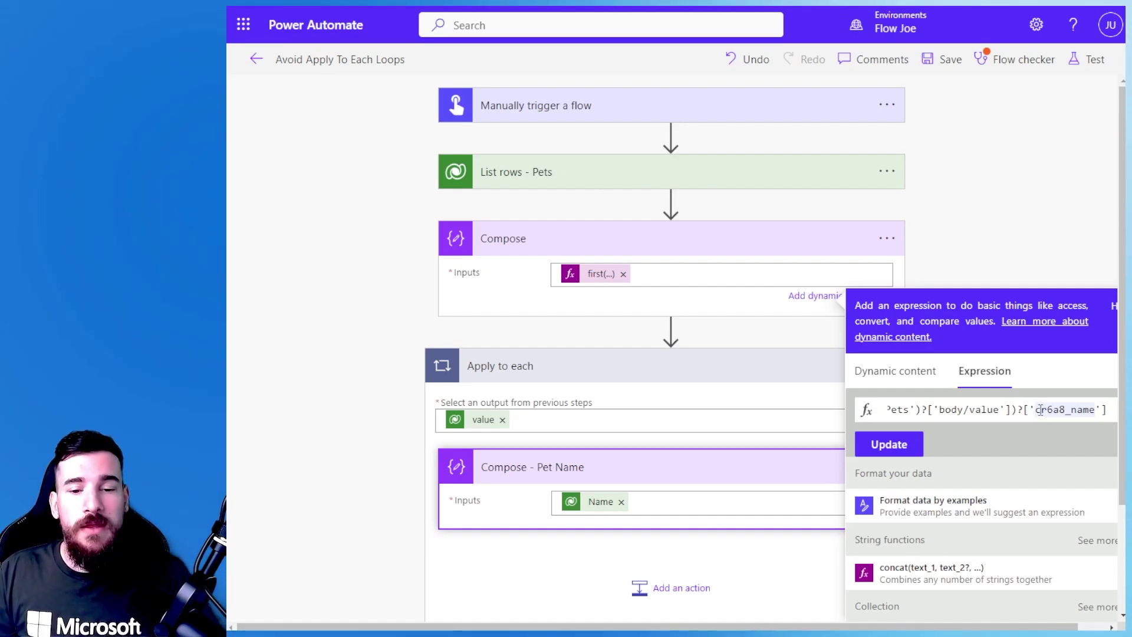
pyautogui.moveTo(1082, 411); pyautogui.dragTo(1096, 409)
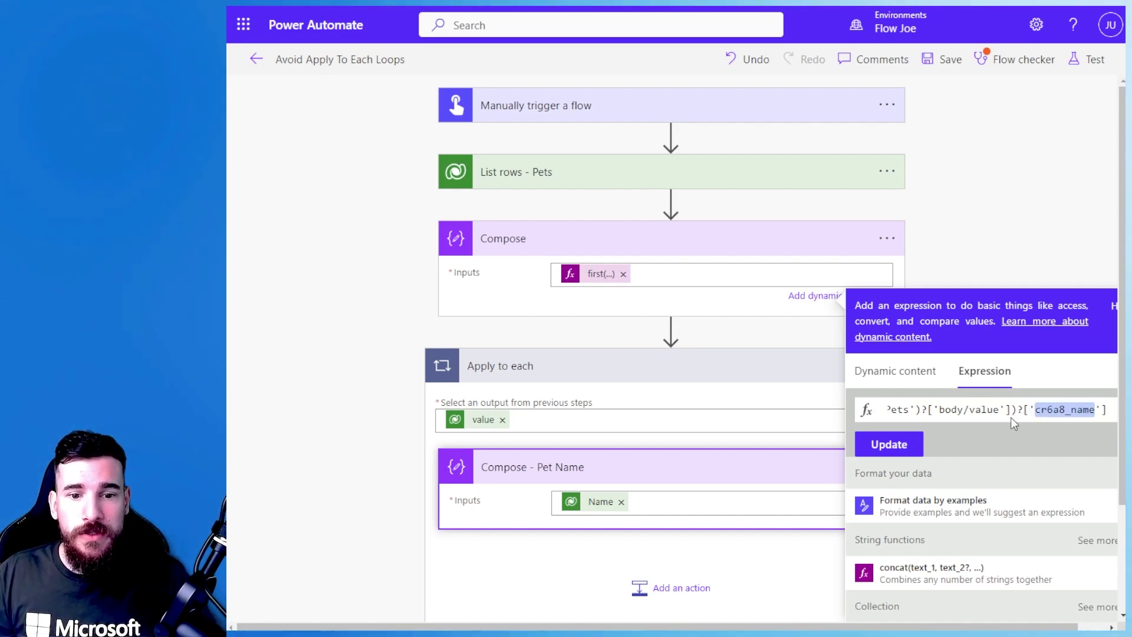
pyautogui.click(1024, 409)
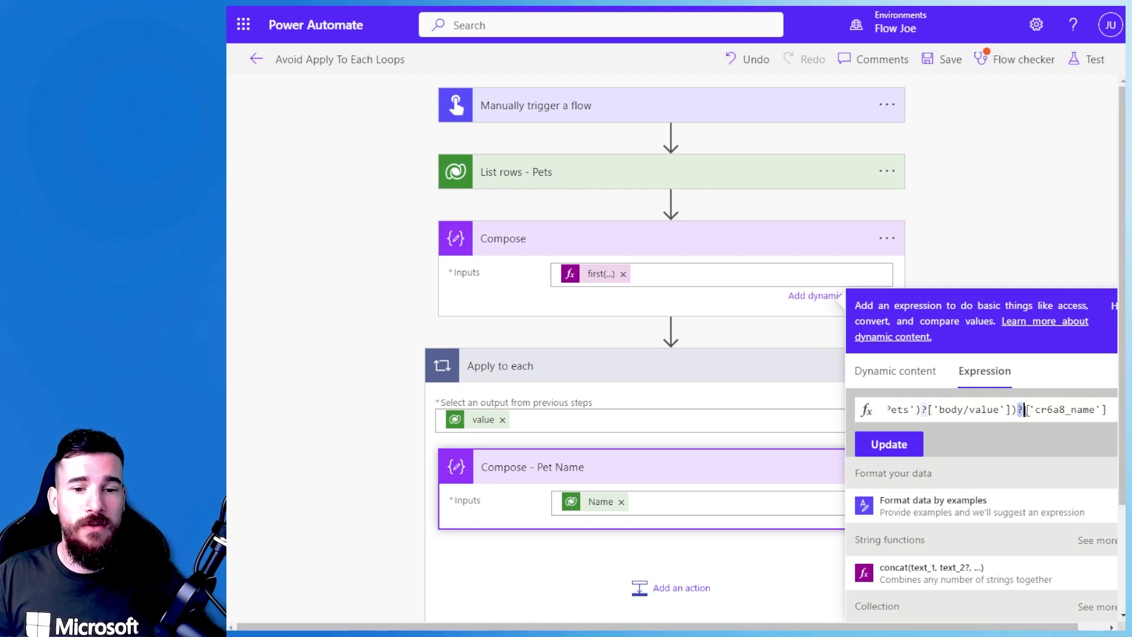
pyautogui.click(911, 447)
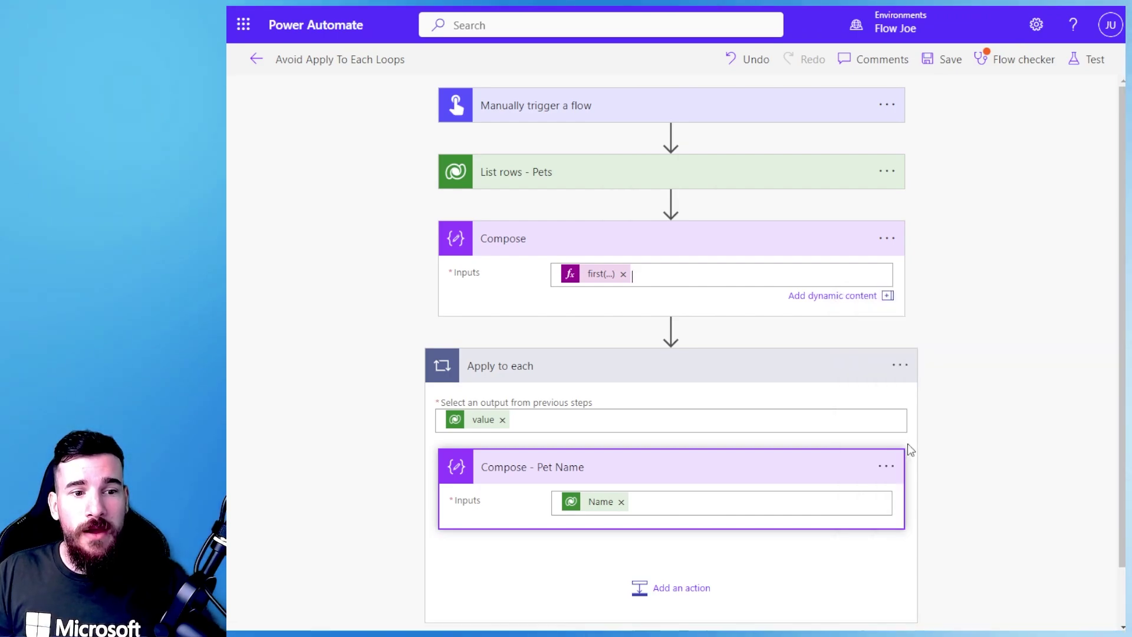
# Save and test-run the flow again, dismissing the Flow checker
pyautogui.click(1087, 64)
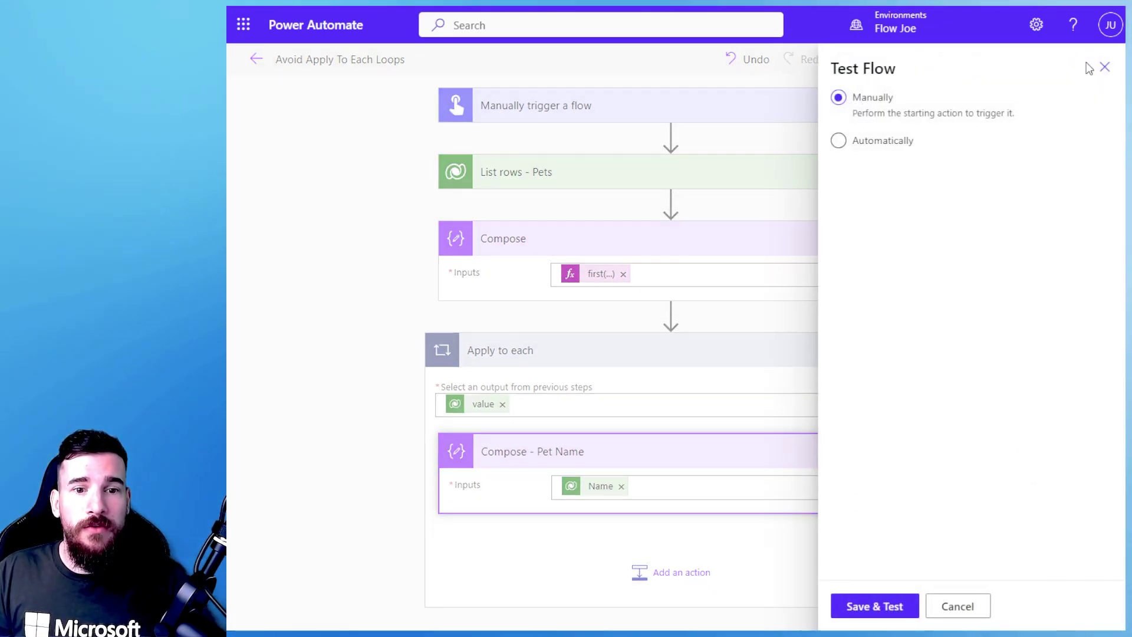
pyautogui.click(901, 608)
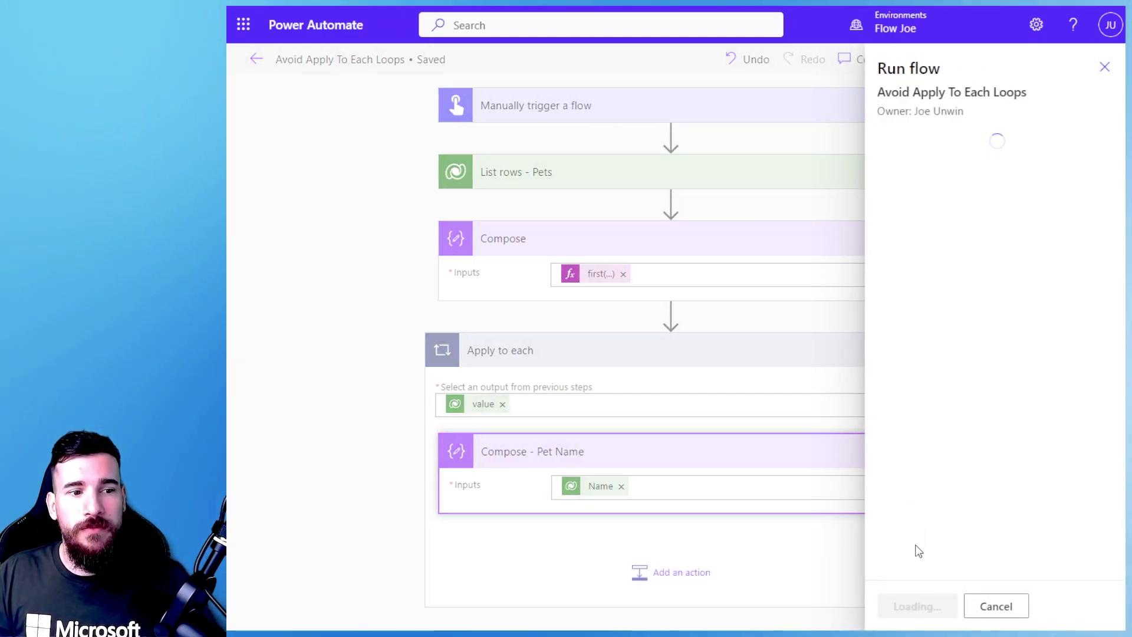
pyautogui.click(924, 558)
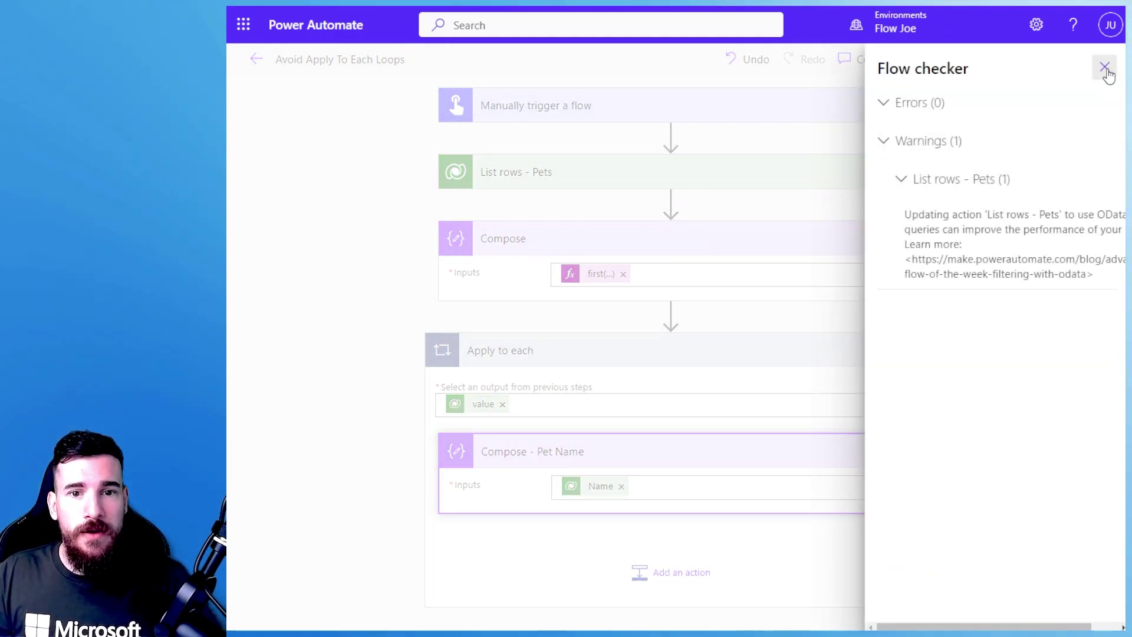
pyautogui.click(1103, 67)
pyautogui.click(917, 606)
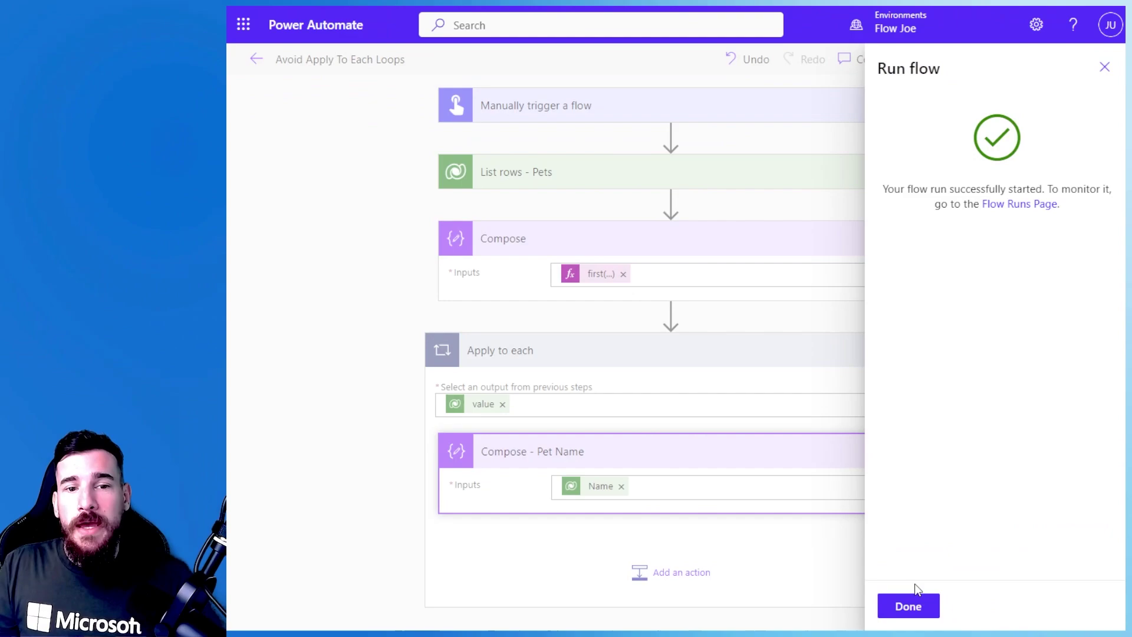
pyautogui.click(907, 606)
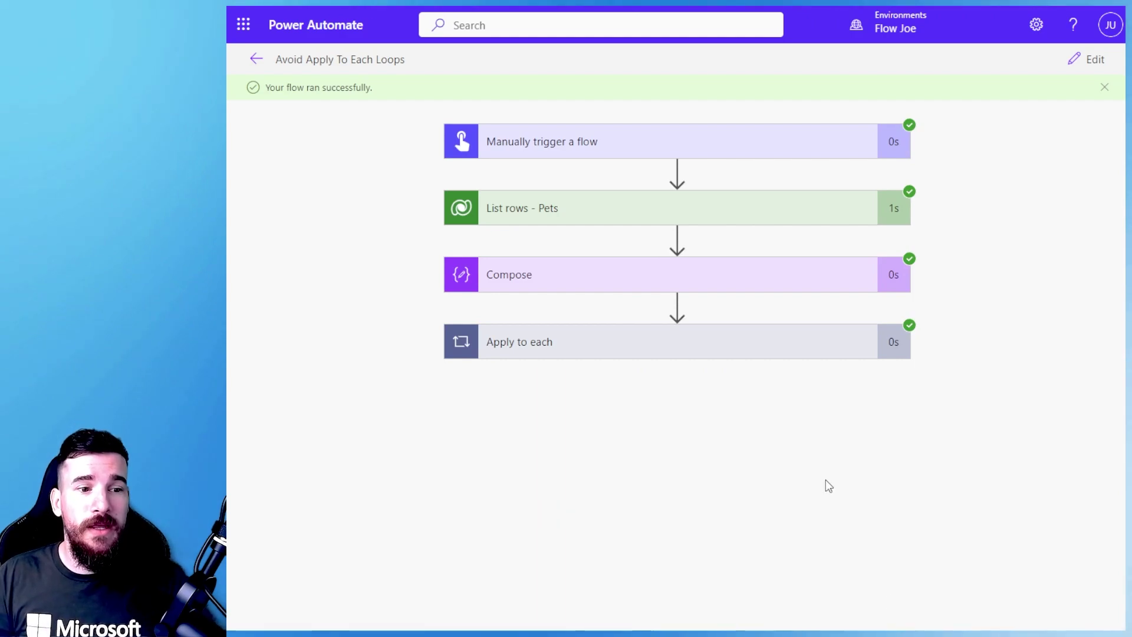
# Confirm Compose now outputs just Jax and Apply to each ran 3 iterations
pyautogui.click(795, 277)
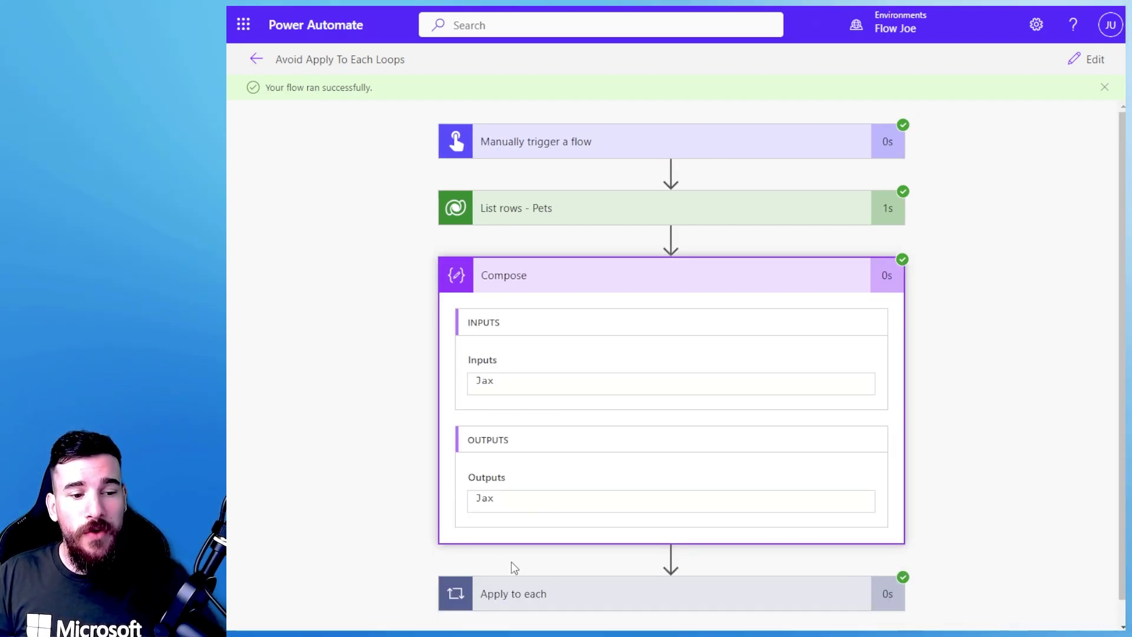
pyautogui.click(525, 593)
pyautogui.scroll(-2, 622, 547)
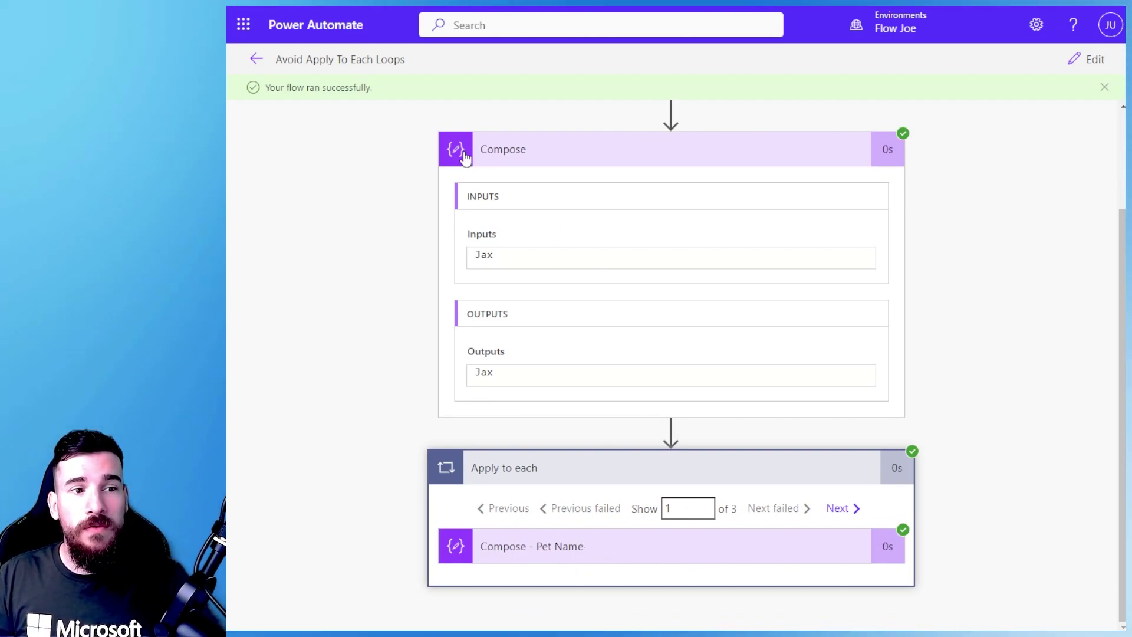
# Back in edit mode, retitle the top Compose card 'Compose - First Row Name'
pyautogui.click(1085, 65)
pyautogui.click(886, 239)
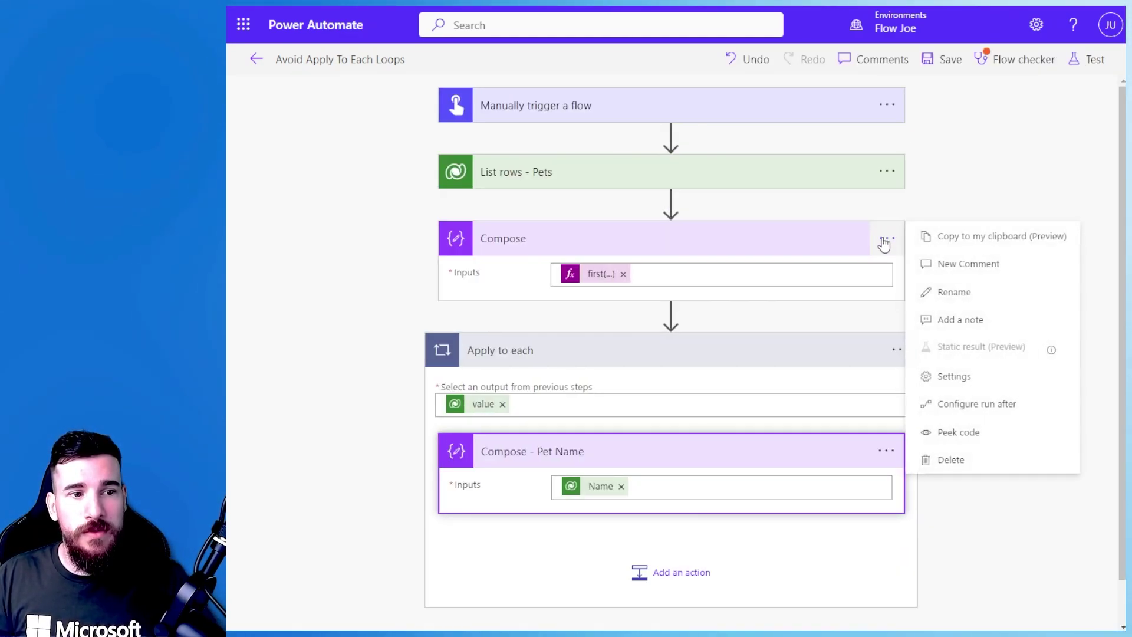
pyautogui.click(945, 292)
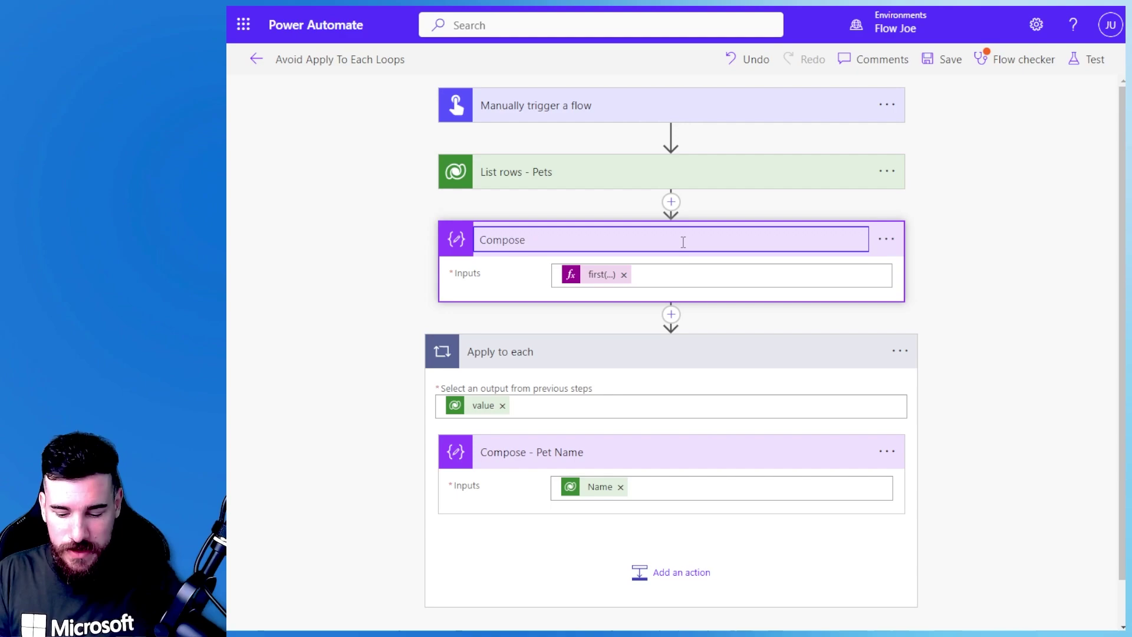
pyautogui.write('- First')
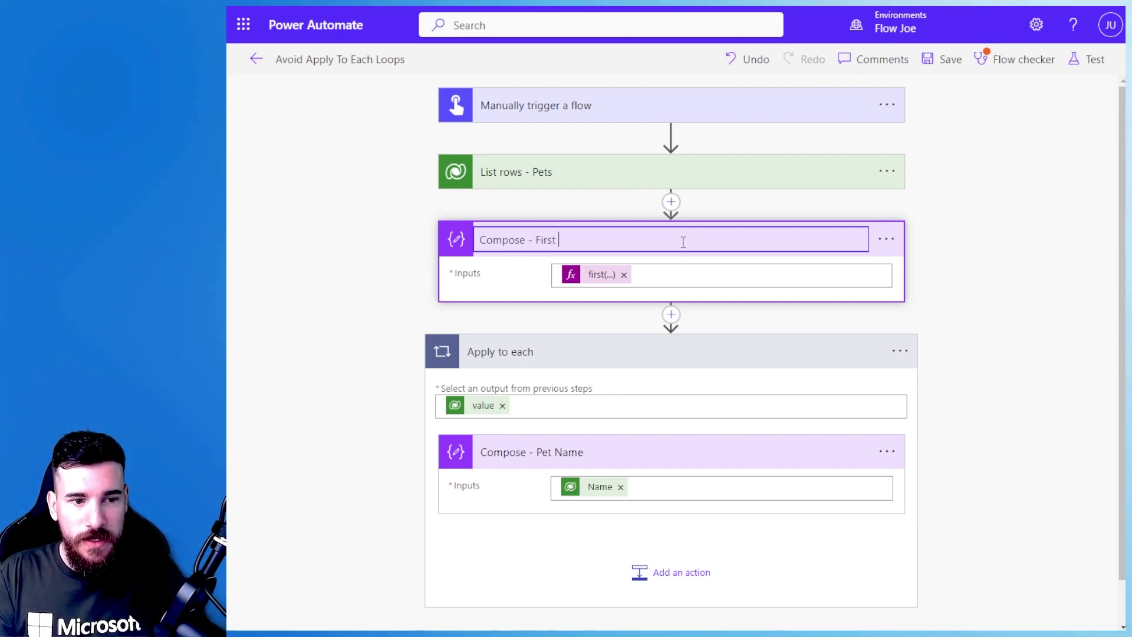
pyautogui.write(' Name')
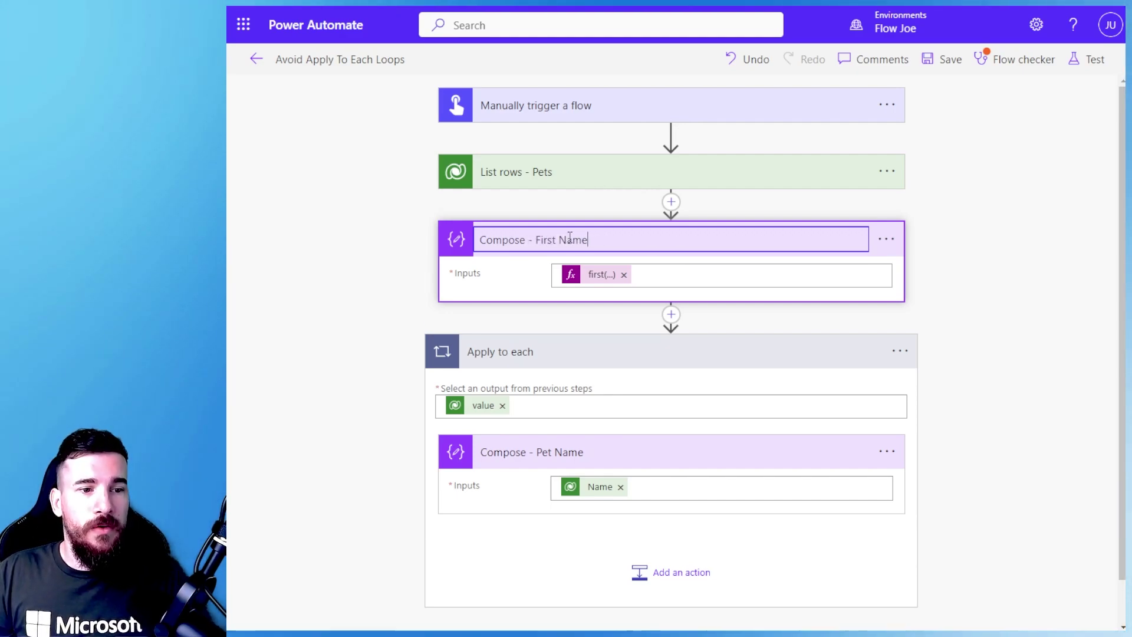
pyautogui.click(560, 239)
pyautogui.write('Row')
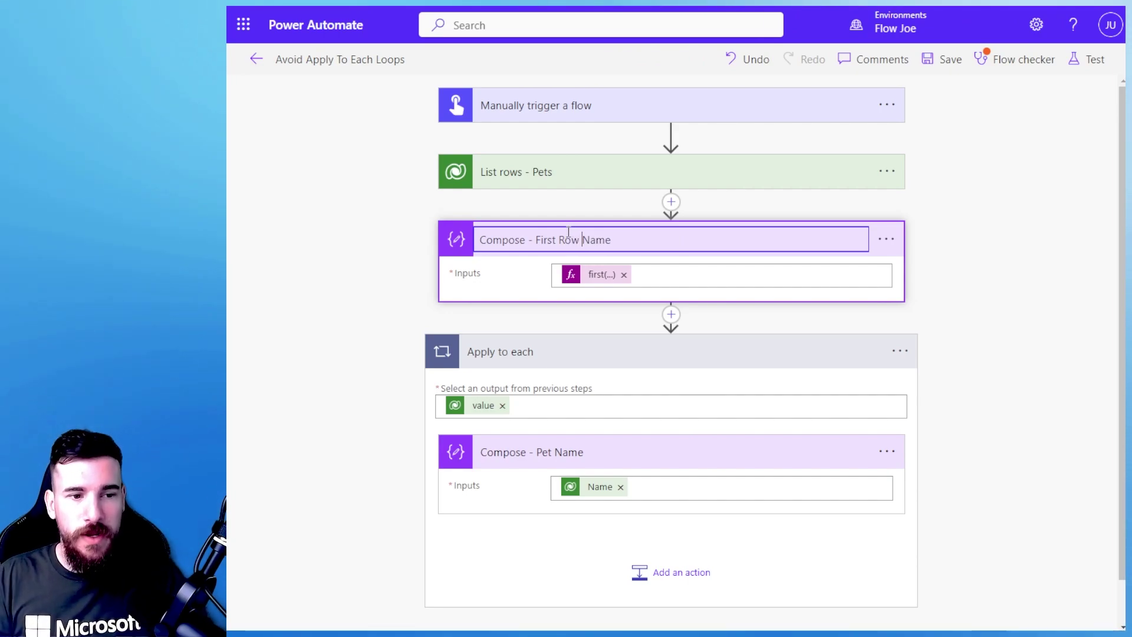
pyautogui.click(1054, 245)
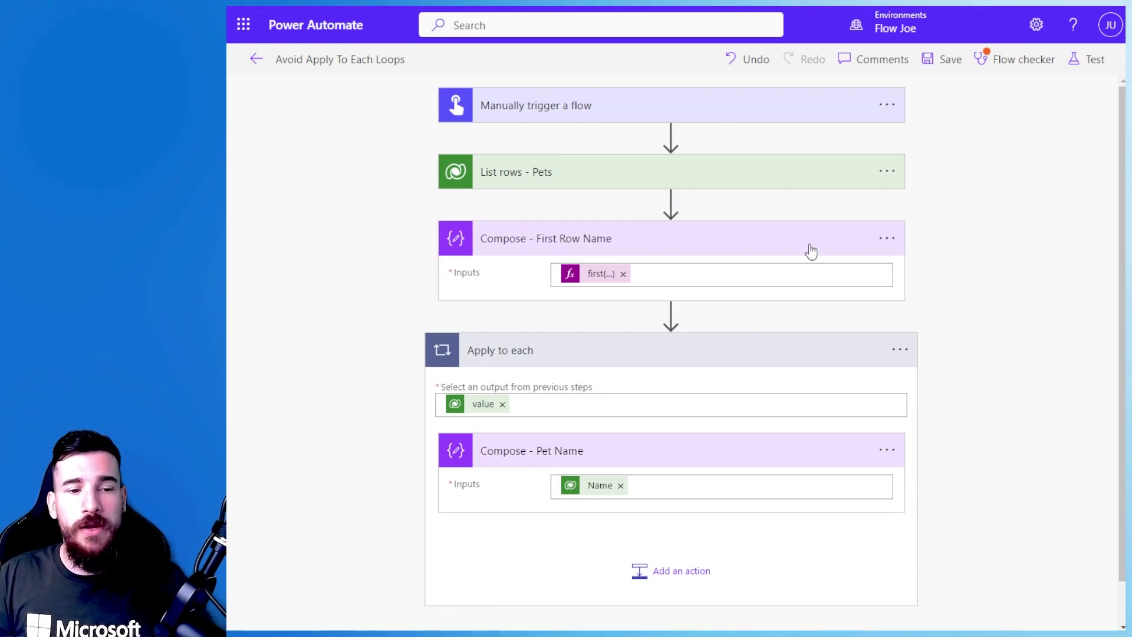
# Review the first() expression, completing it so it ends with ?['cr6a8_name']
pyautogui.click(597, 277)
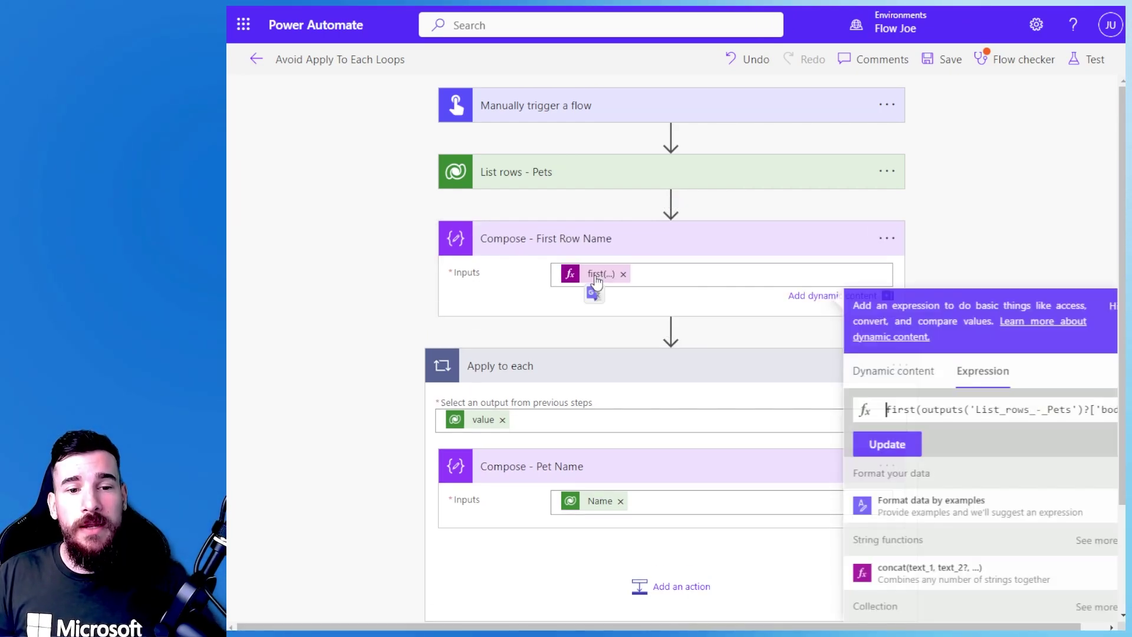
pyautogui.doubleClick(908, 413)
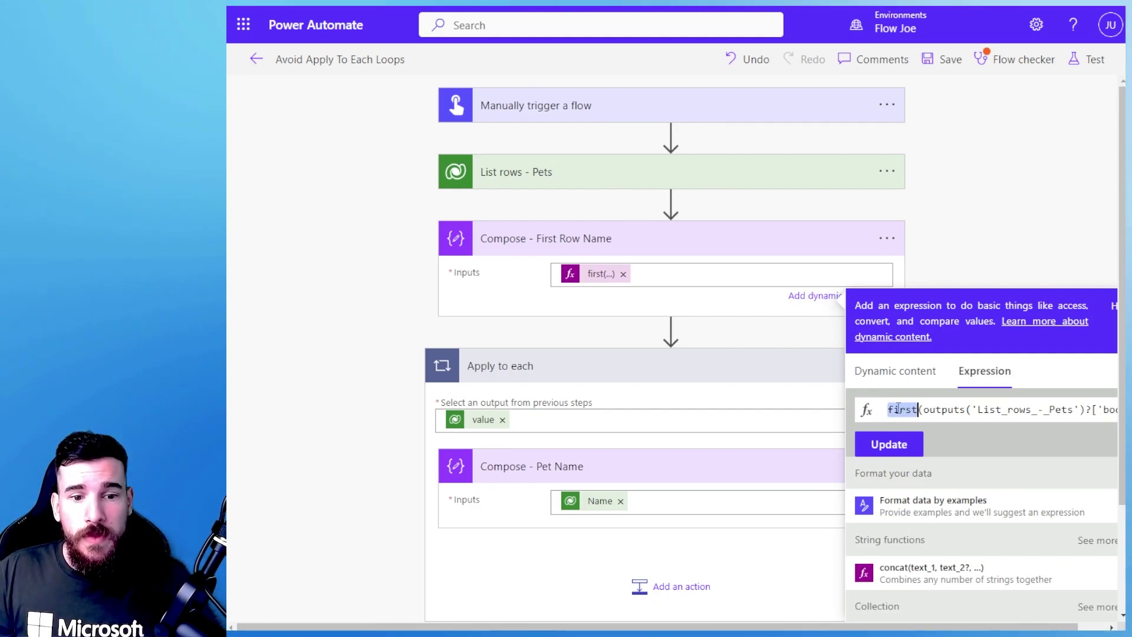
pyautogui.doubleClick(946, 408)
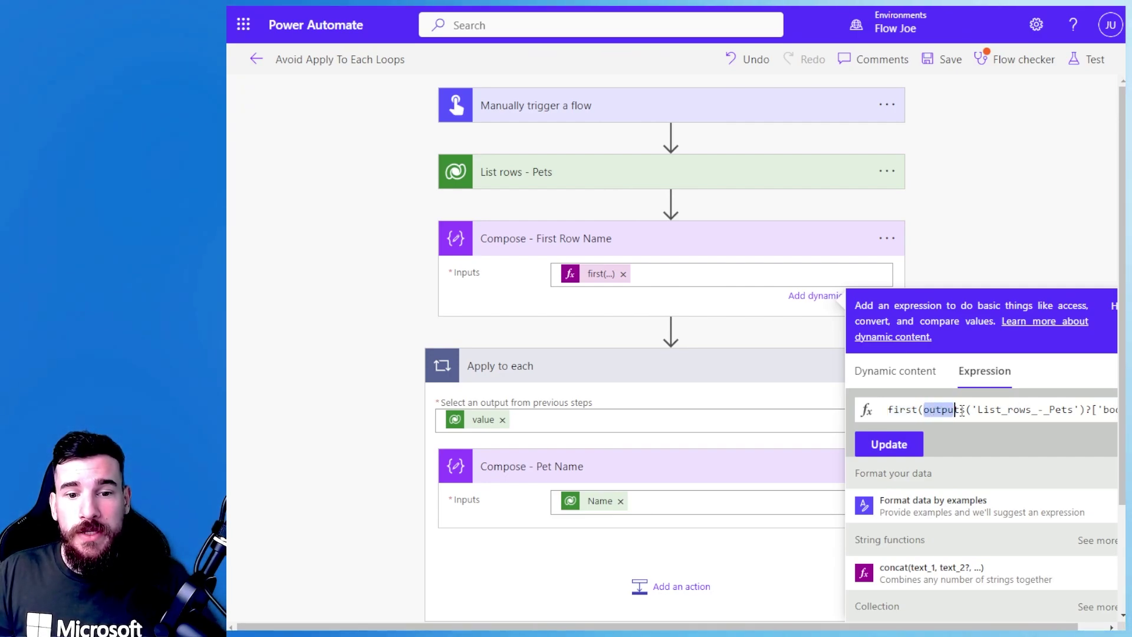
pyautogui.press('Right')
pyautogui.press('Right')
pyautogui.press('Right')
pyautogui.press('Right')
pyautogui.press('Right')
pyautogui.press('Right')
pyautogui.press('Right')
pyautogui.press('Right')
pyautogui.press('Right')
pyautogui.press('Right')
pyautogui.press('Right')
pyautogui.press('Right')
pyautogui.press('Right')
pyautogui.press('Right')
pyautogui.press('Right')
pyautogui.press('Right')
pyautogui.press('Right')
pyautogui.press('Right')
pyautogui.press('Right')
pyautogui.press('Right')
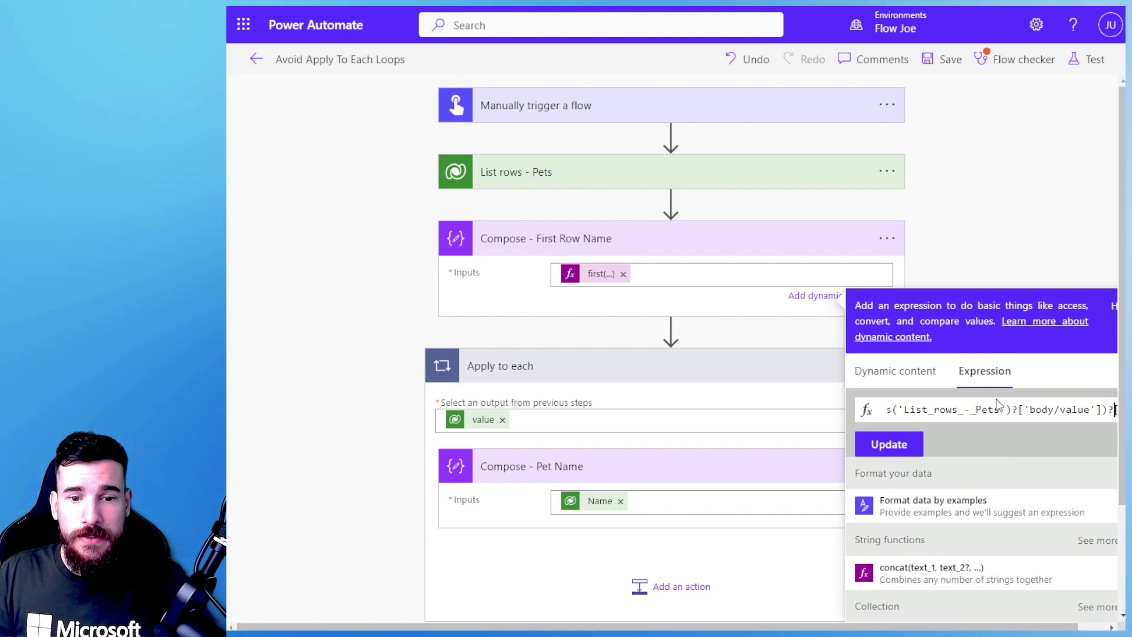
pyautogui.press('Left')
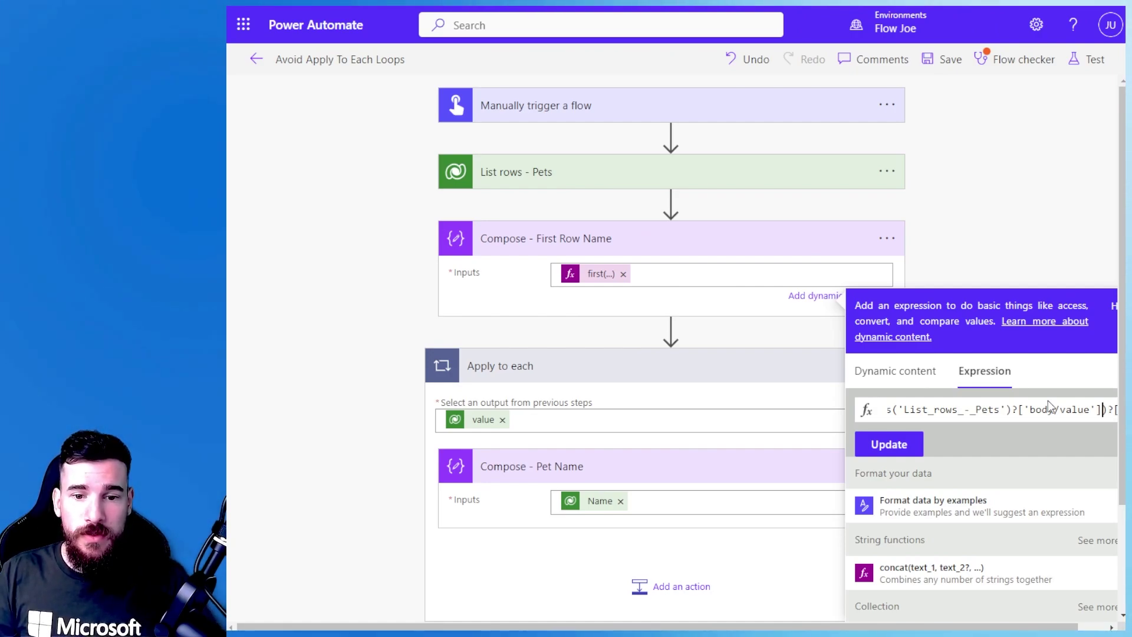
pyautogui.press('Right')
pyautogui.press('Right')
pyautogui.press('Right')
pyautogui.press('Right')
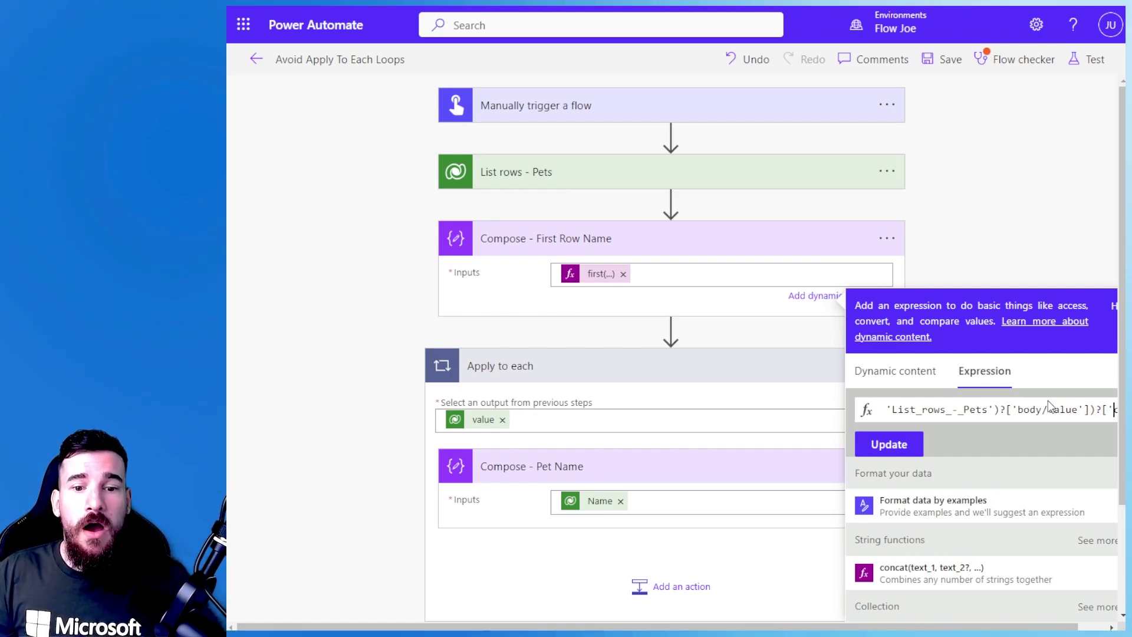
pyautogui.hotkey('shift', 'Right')
pyautogui.hotkey('shift', 'Right')
pyautogui.hotkey('shift', 'Right')
pyautogui.hotkey('shift', 'Right')
pyautogui.hotkey('shift', 'Right')
pyautogui.hotkey('shift', 'Right')
pyautogui.hotkey('shift', 'Right')
pyautogui.hotkey('shift', 'Right')
pyautogui.hotkey('shift', 'Right')
pyautogui.hotkey('shift', 'Right')
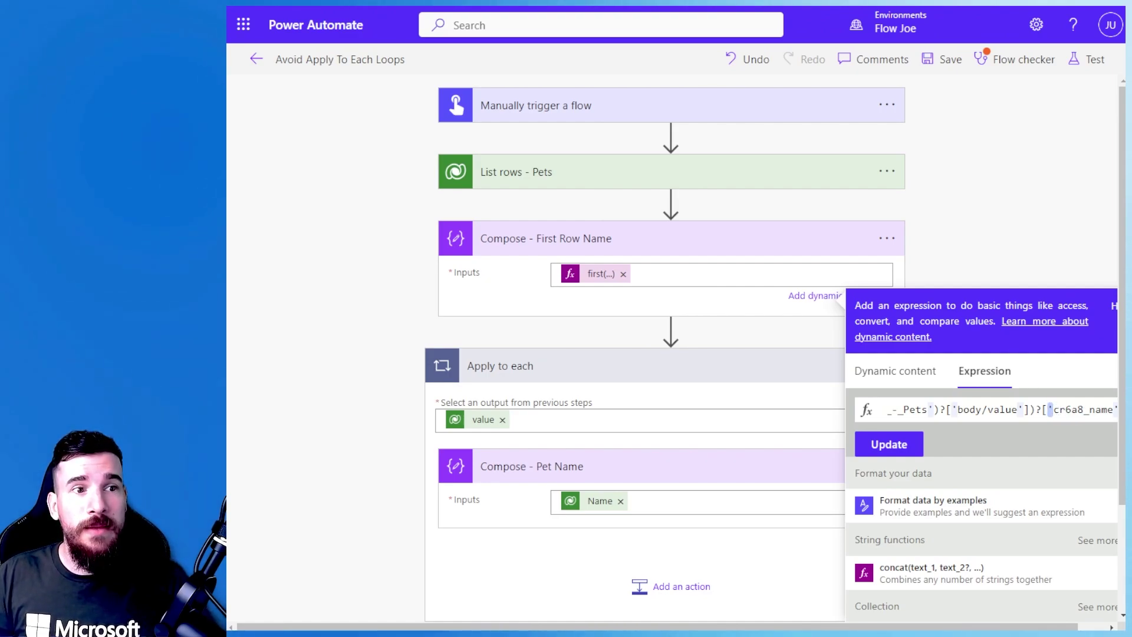
pyautogui.hotkey('ctrl', 'Tab')
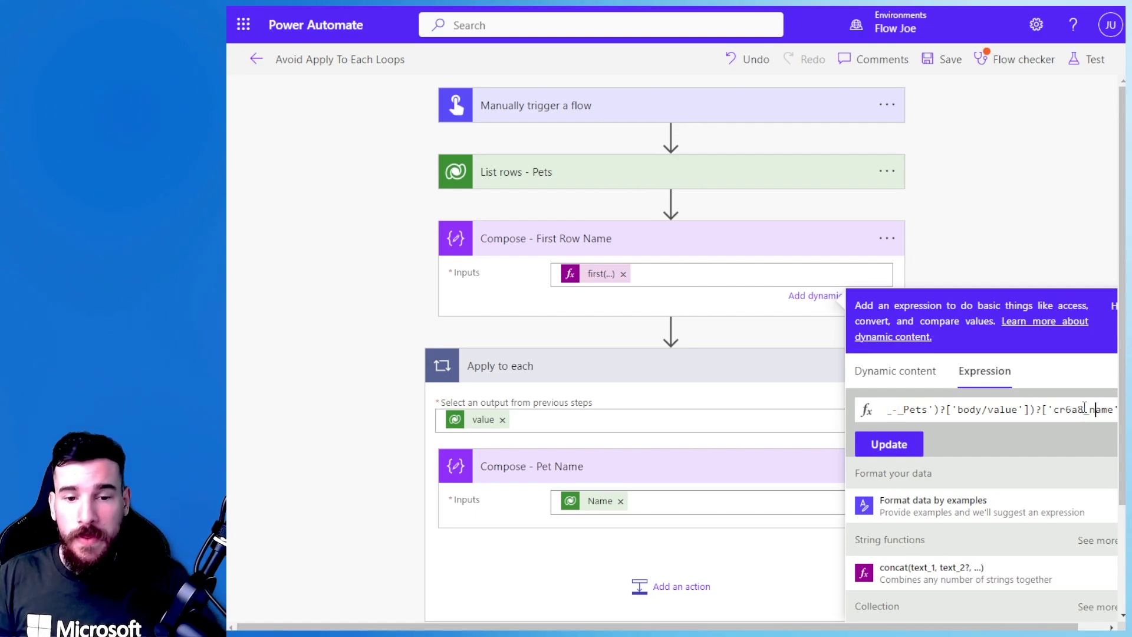
pyautogui.write(']')
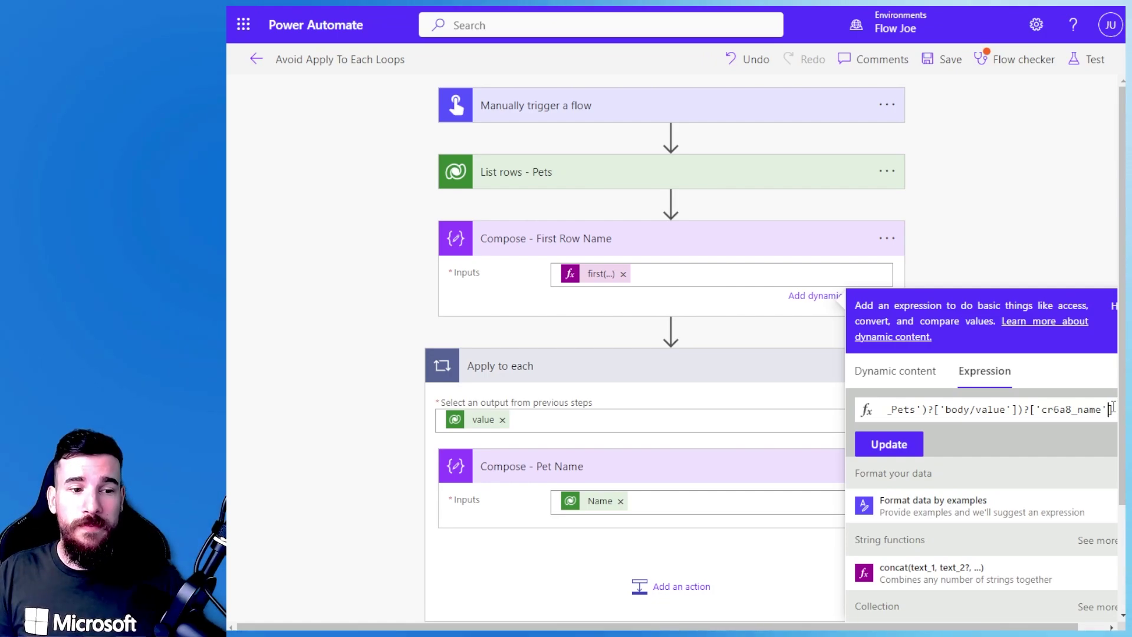
pyautogui.click(990, 234)
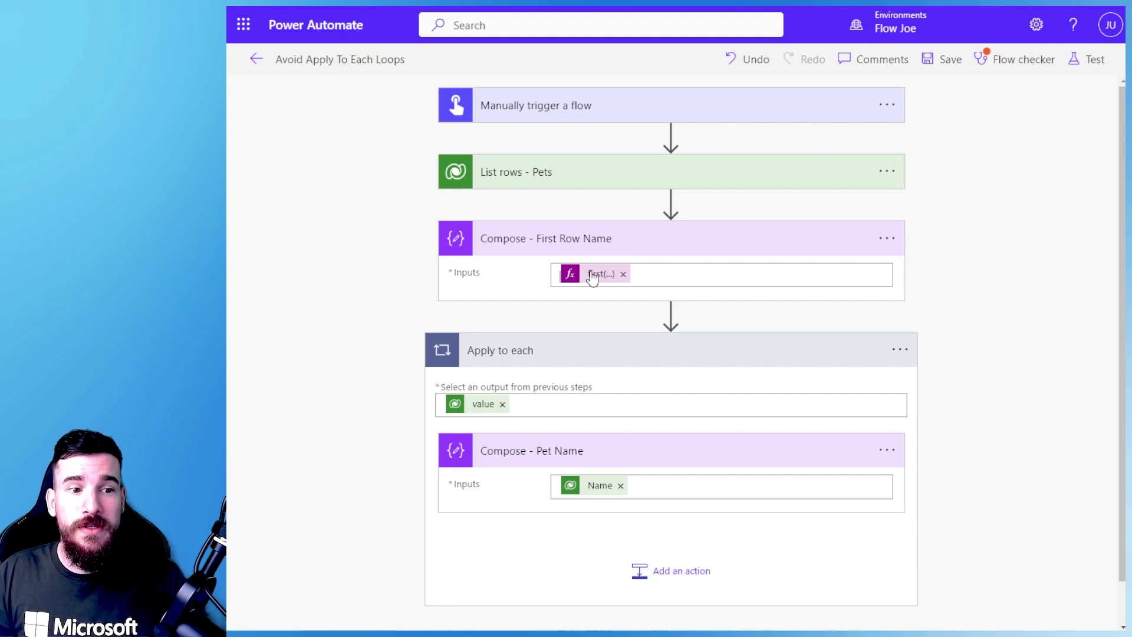
# Reopen the first() expression, select all of it and copy it
pyautogui.click(592, 276)
pyautogui.doubleClick(943, 409)
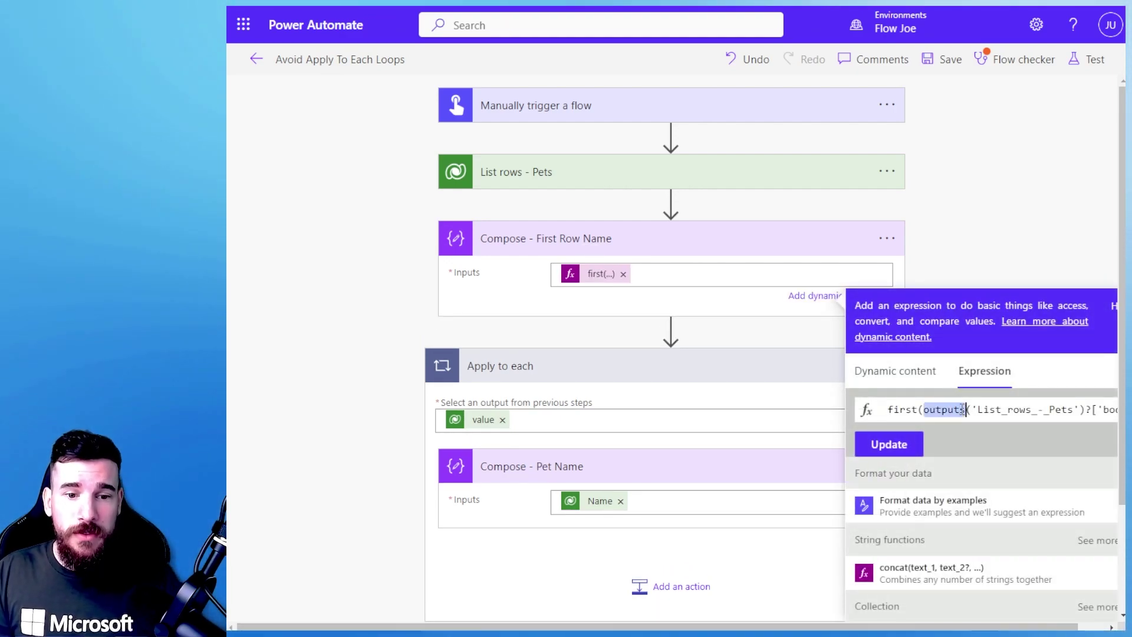
pyautogui.hotkey('ctrl', 'a')
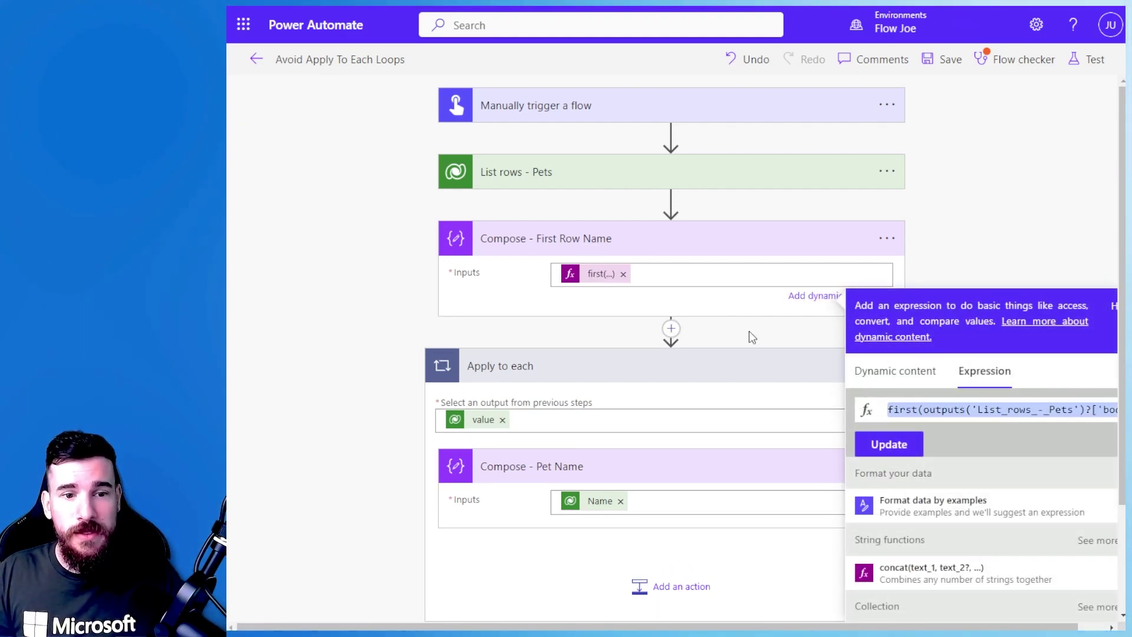
pyautogui.click(757, 323)
# Add a new Compose data operation action below Compose - First Row Name
pyautogui.click(671, 313)
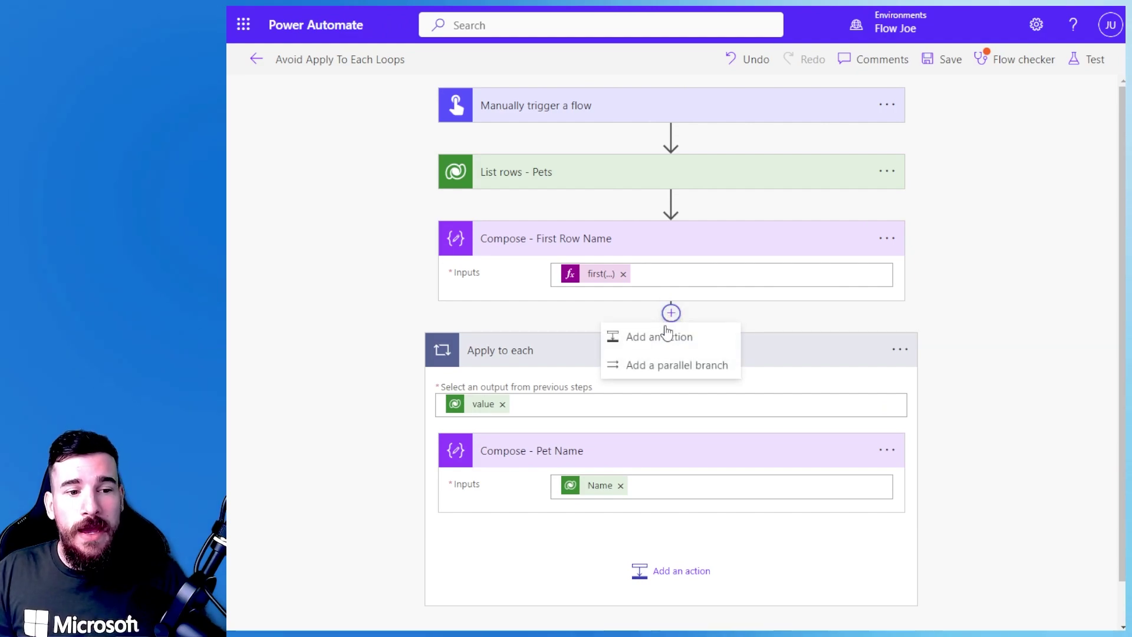
pyautogui.click(666, 334)
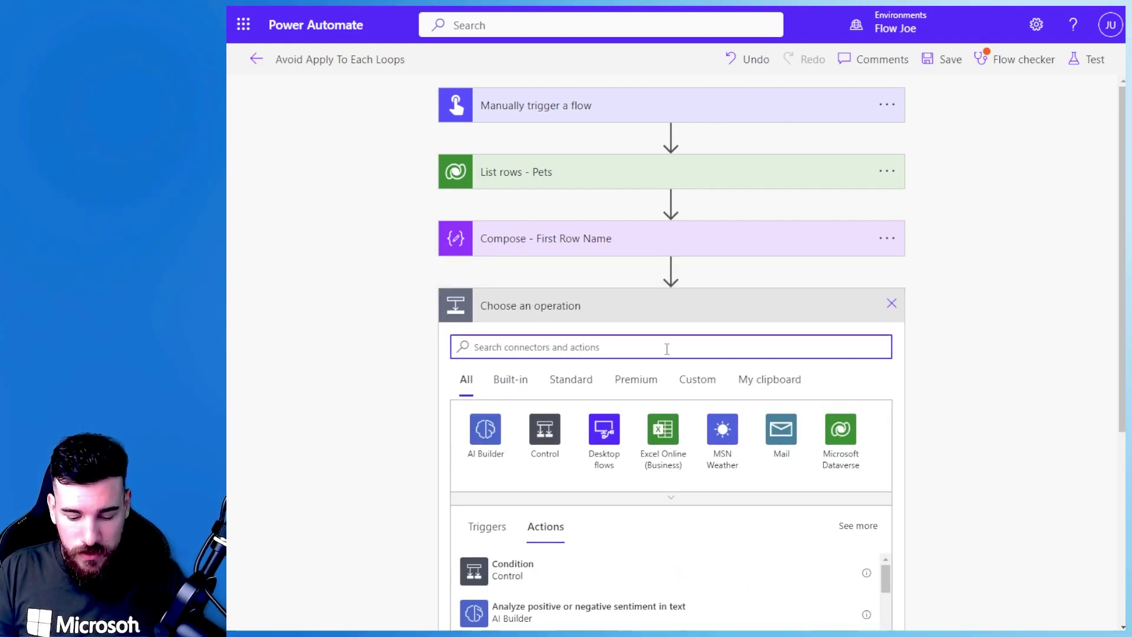
pyautogui.write('Compose')
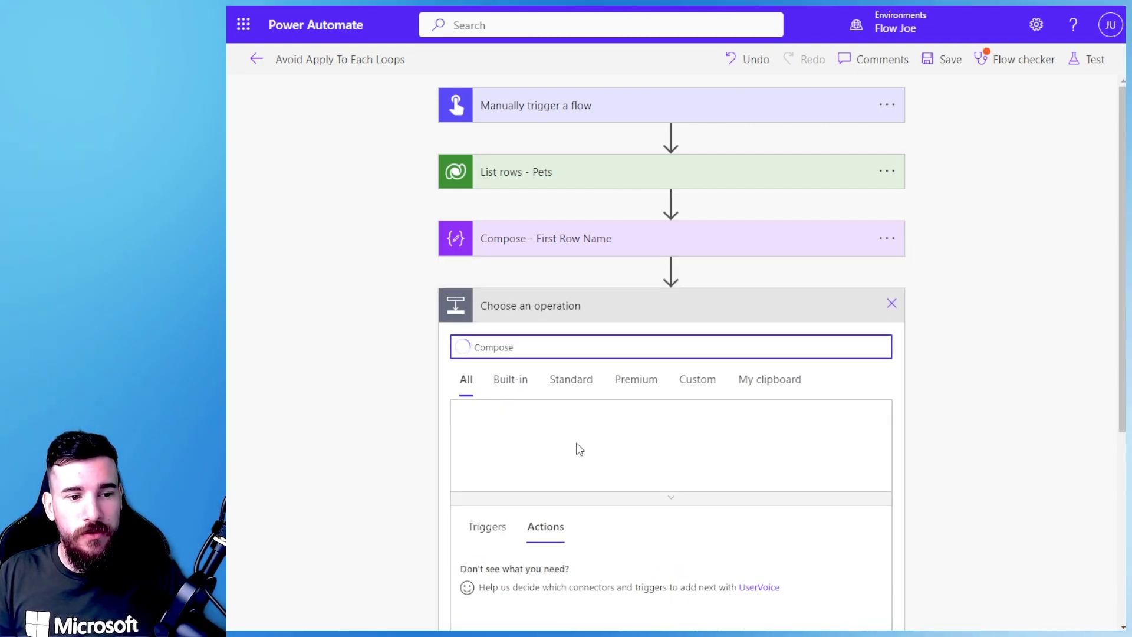
pyautogui.click(571, 573)
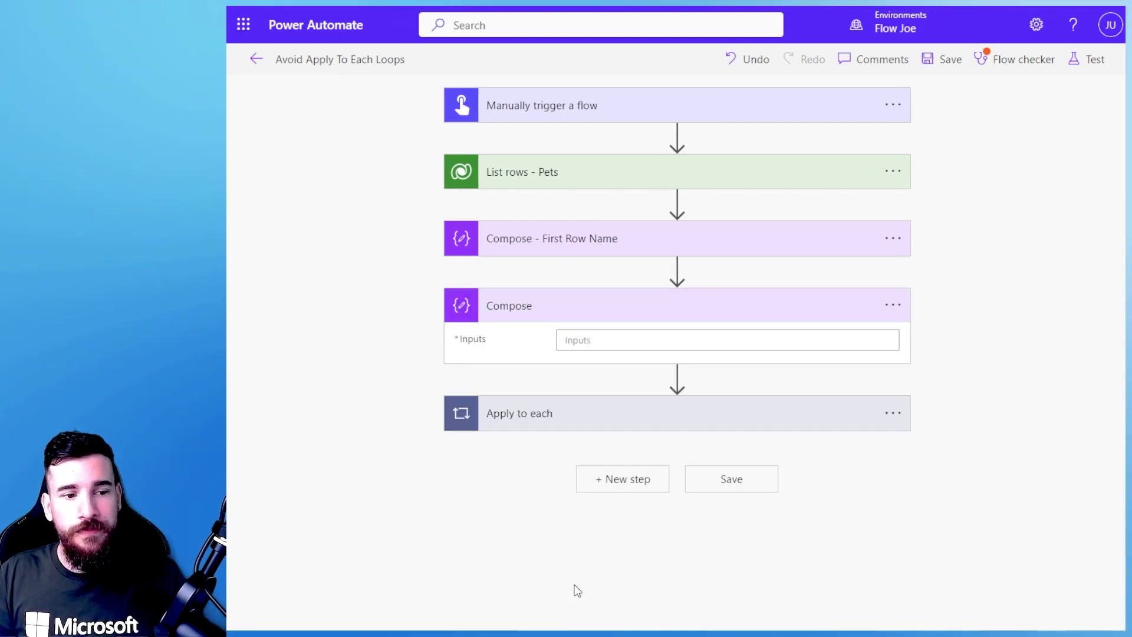
# Paste the copied first-row name expression into the new Compose's expression box
pyautogui.click(668, 346)
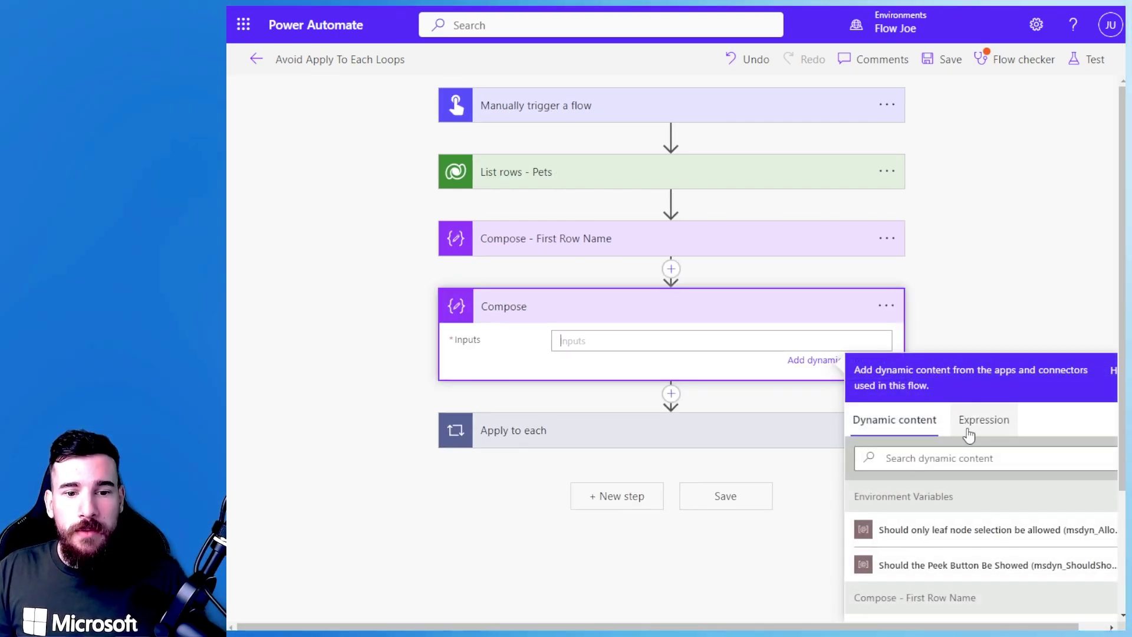
pyautogui.click(969, 435)
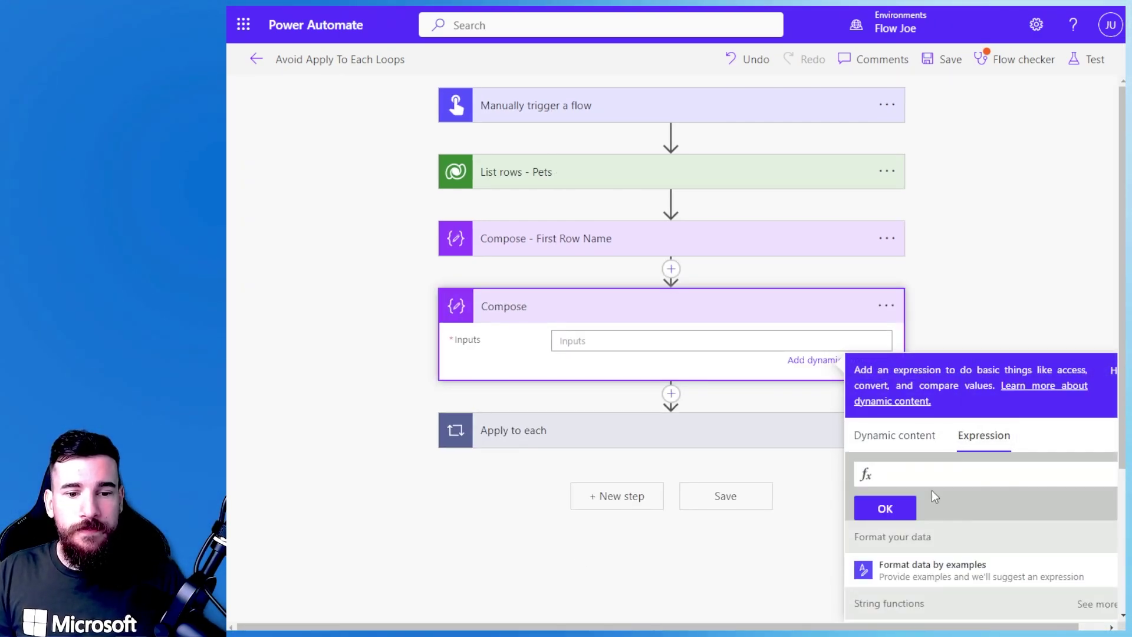
pyautogui.moveTo(912, 628); pyautogui.dragTo(939, 628)
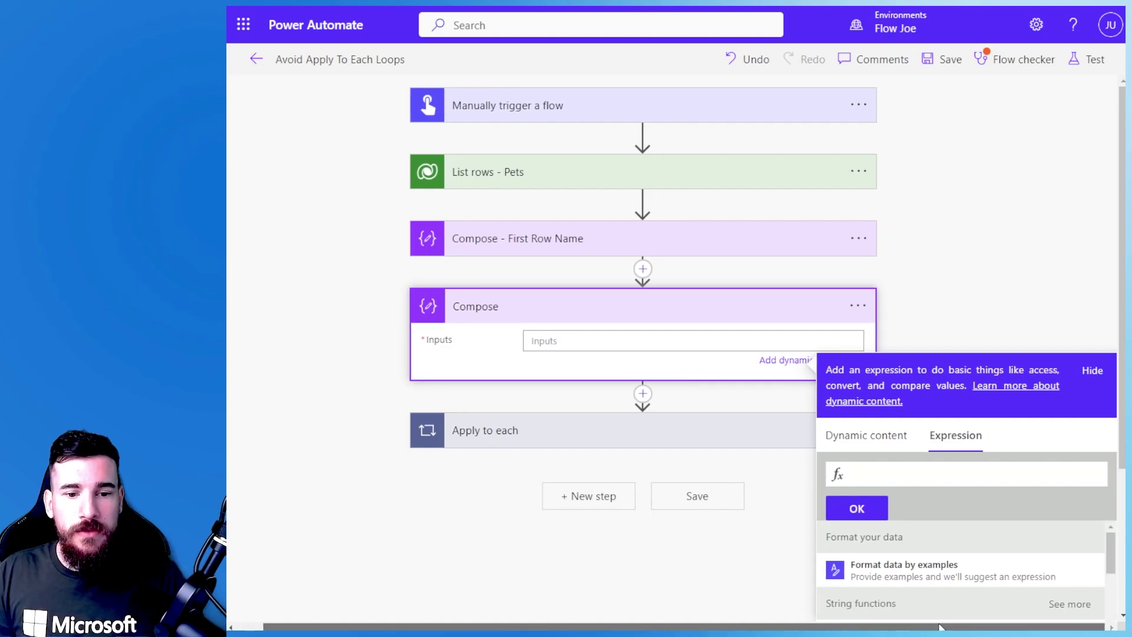
pyautogui.click(912, 473)
pyautogui.hotkey('ctrl', 'v')
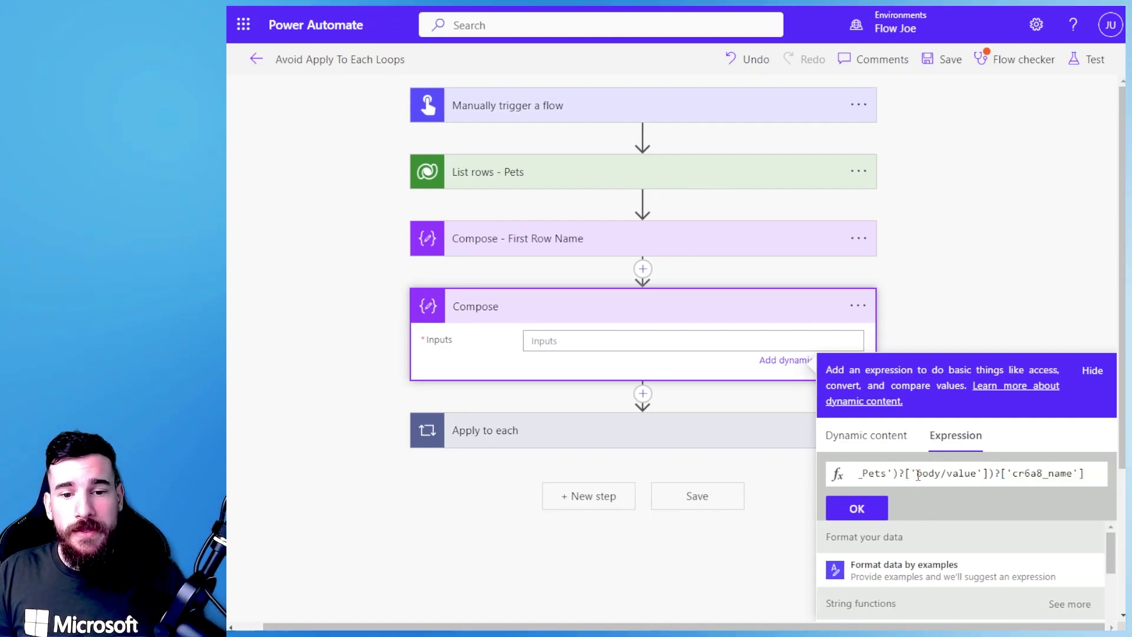
# Strip 'first(' and its closing parenthesis, adding empty [] brackets after ['body/value']
pyautogui.click(994, 474)
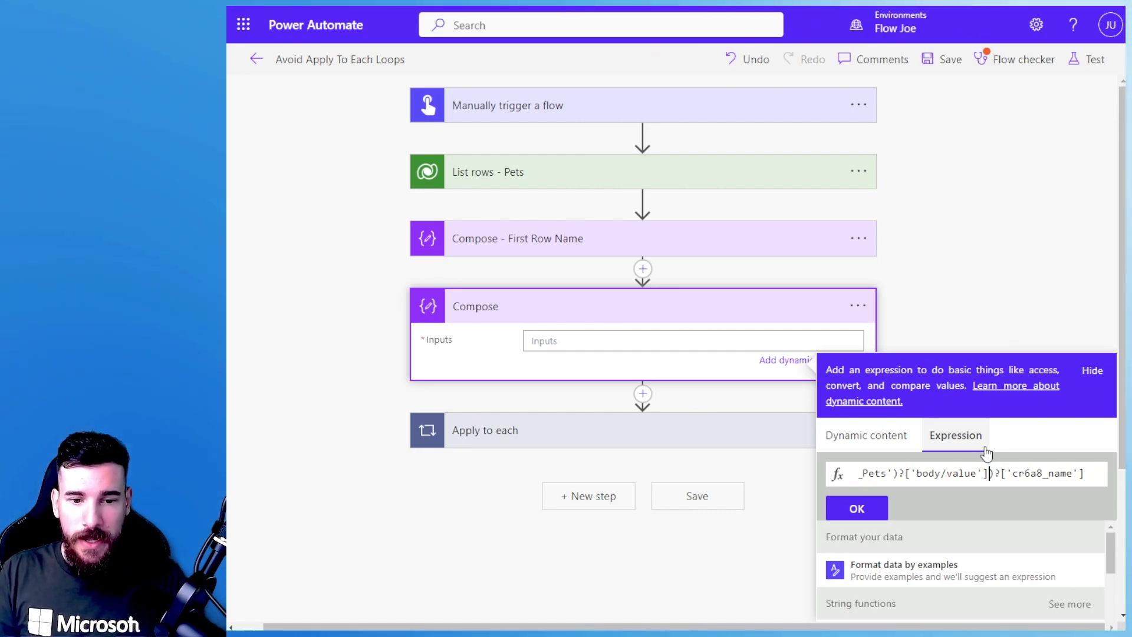
pyautogui.press('Left')
pyautogui.press('Left')
pyautogui.press('Left')
pyautogui.press('Left')
pyautogui.press('Left')
pyautogui.press('Left')
pyautogui.press('Left')
pyautogui.press('Left')
pyautogui.press('Left')
pyautogui.press('Left')
pyautogui.press('Left')
pyautogui.press('Left')
pyautogui.press('Left')
pyautogui.press('Left')
pyautogui.press('Left')
pyautogui.press('Left')
pyautogui.press('Left')
pyautogui.press('Left')
pyautogui.press('Left')
pyautogui.press('Left')
pyautogui.press('Left')
pyautogui.press('Left')
pyautogui.press('Left')
pyautogui.press('Left')
pyautogui.press('Left')
pyautogui.press('Left')
pyautogui.press('Left')
pyautogui.press('Left')
pyautogui.press('Left')
pyautogui.press('Left')
pyautogui.press('Left')
pyautogui.press('Left')
pyautogui.press('Left')
pyautogui.press('Left')
pyautogui.press('Left')
pyautogui.press('Left')
pyautogui.press('Left')
pyautogui.press('Left')
pyautogui.press('Left')
pyautogui.press('Left')
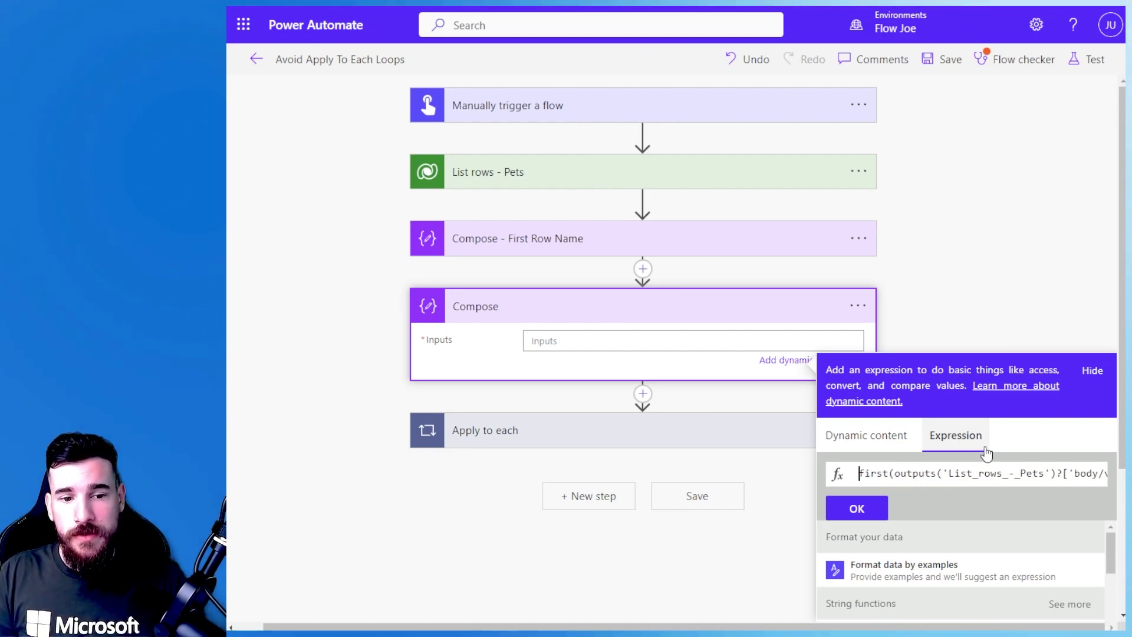
pyautogui.press('Delete')
pyautogui.press('Delete')
pyautogui.press('Delete')
pyautogui.press('Delete')
pyautogui.press('Delete')
pyautogui.press('Delete')
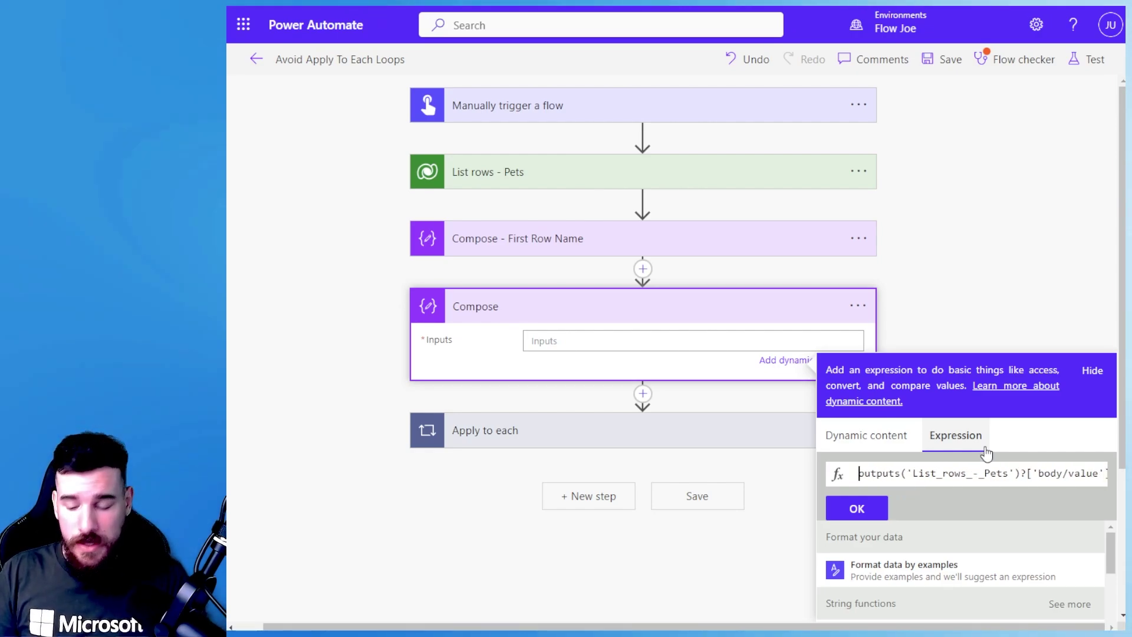
pyautogui.hotkey('shift', 'Right')
pyautogui.hotkey('shift', 'Right')
pyautogui.hotkey('shift', 'Right')
pyautogui.hotkey('shift', 'Right')
pyautogui.hotkey('shift', 'Right')
pyautogui.hotkey('shift', 'Right')
pyautogui.press('Right')
pyautogui.press('Right')
pyautogui.press('Right')
pyautogui.press('Right')
pyautogui.press('Right')
pyautogui.press('Right')
pyautogui.press('Right')
pyautogui.press('Right')
pyautogui.press('Right')
pyautogui.press('Right')
pyautogui.press('Right')
pyautogui.press('Right')
pyautogui.press('Right')
pyautogui.press('Right')
pyautogui.press('Right')
pyautogui.press('Right')
pyautogui.press('Right')
pyautogui.press('Right')
pyautogui.press('Right')
pyautogui.press('Right')
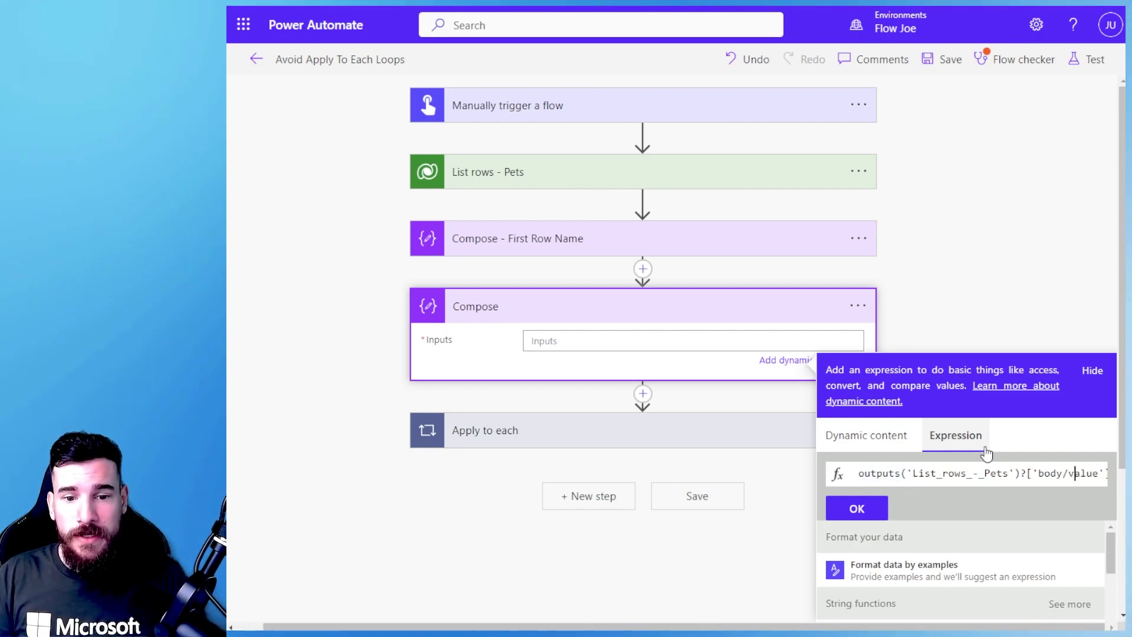
pyautogui.press('Left')
pyautogui.press('Left')
pyautogui.press('Left')
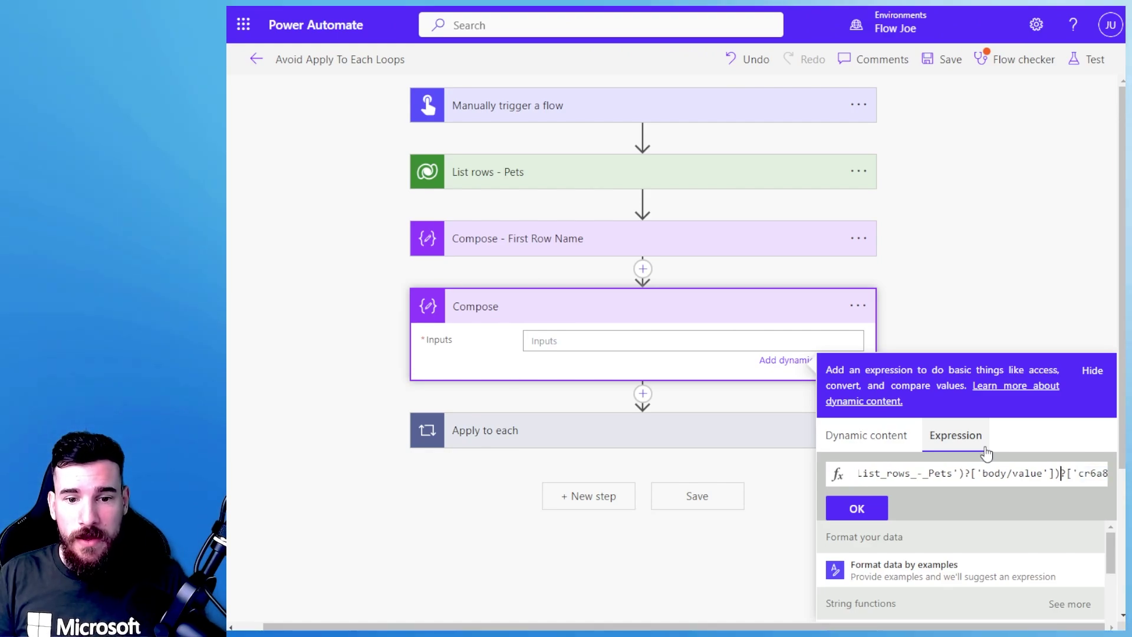
pyautogui.press('BackSpace')
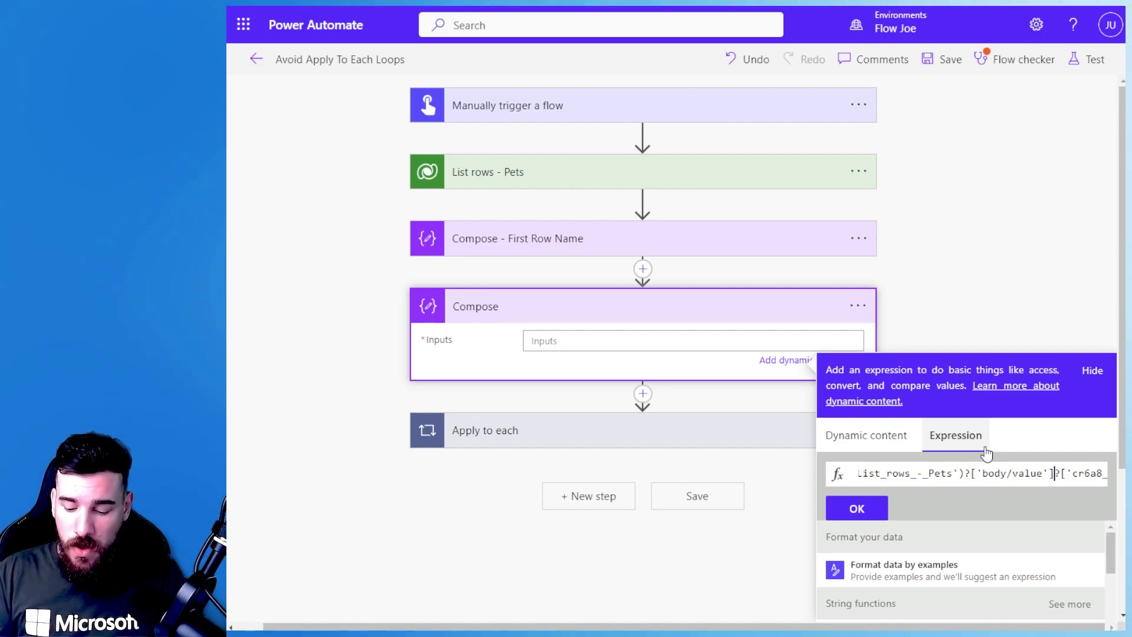
pyautogui.write('[')
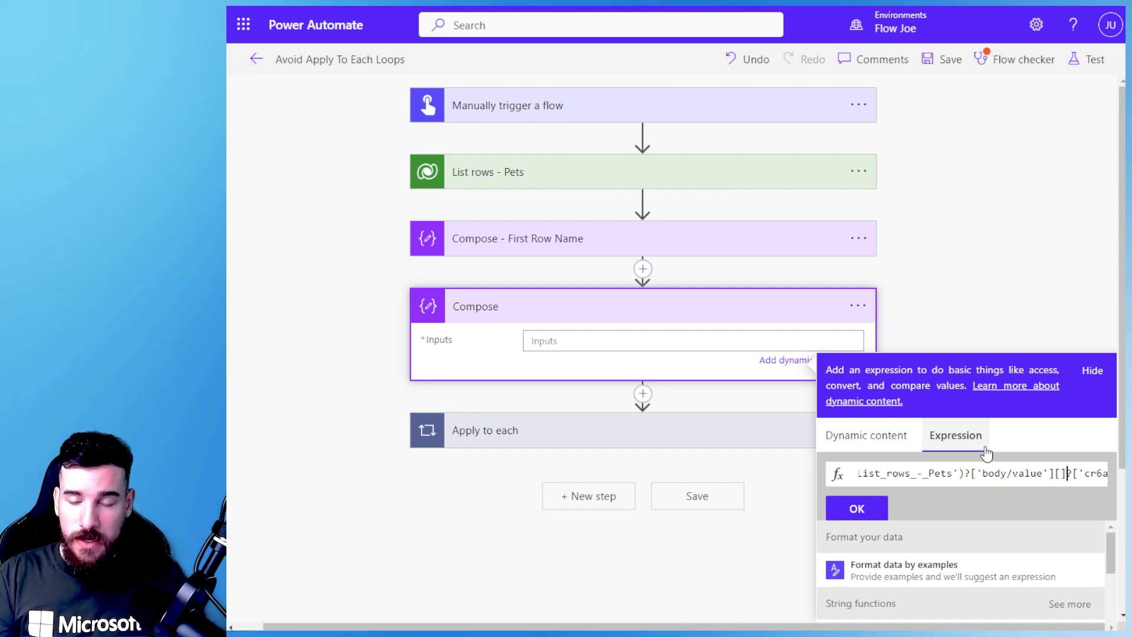
pyautogui.press('Left')
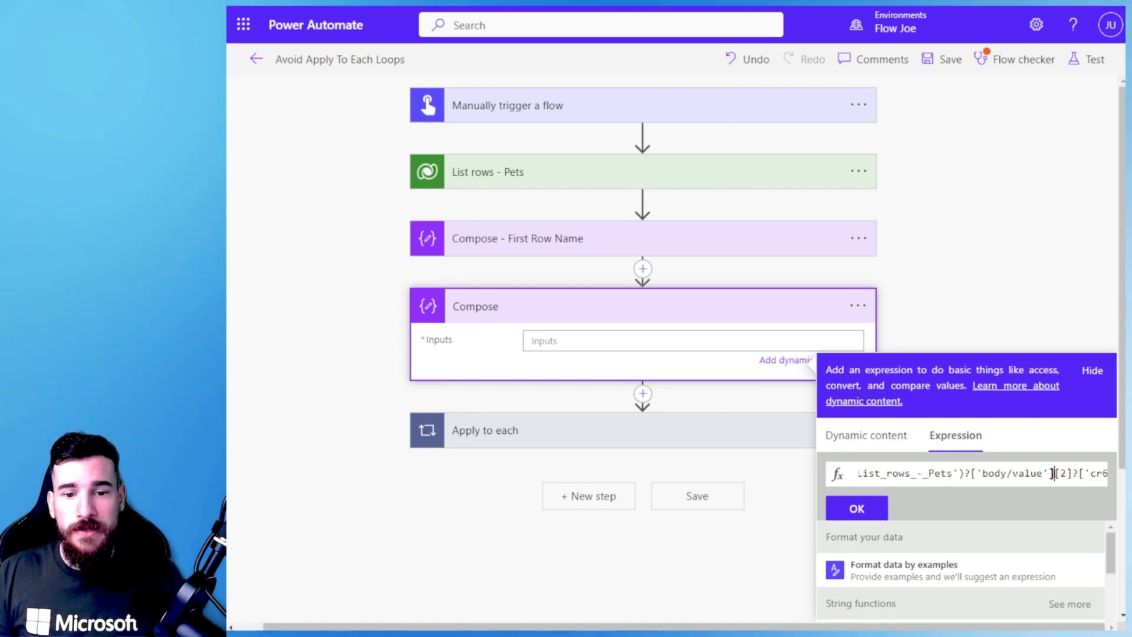
# Finish the expression as outputs('List_rows_-_Pets')?['body/value'][2]?['cr6a8_name']
pyautogui.moveTo(1051, 471); pyautogui.dragTo(862, 472)
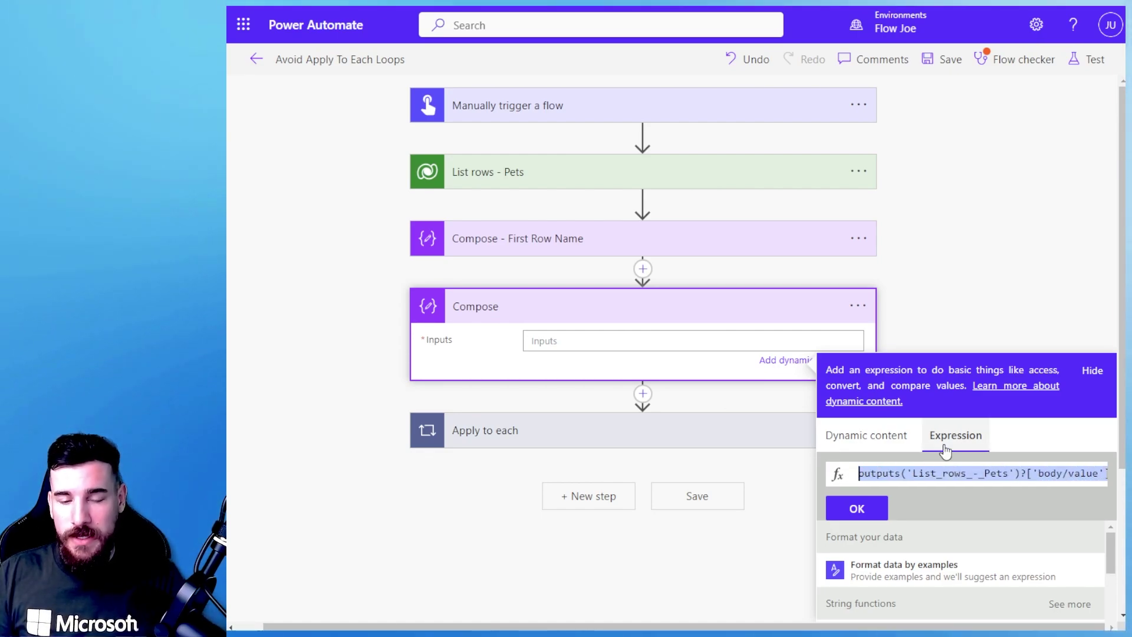
pyautogui.press('Right')
pyautogui.press('Right')
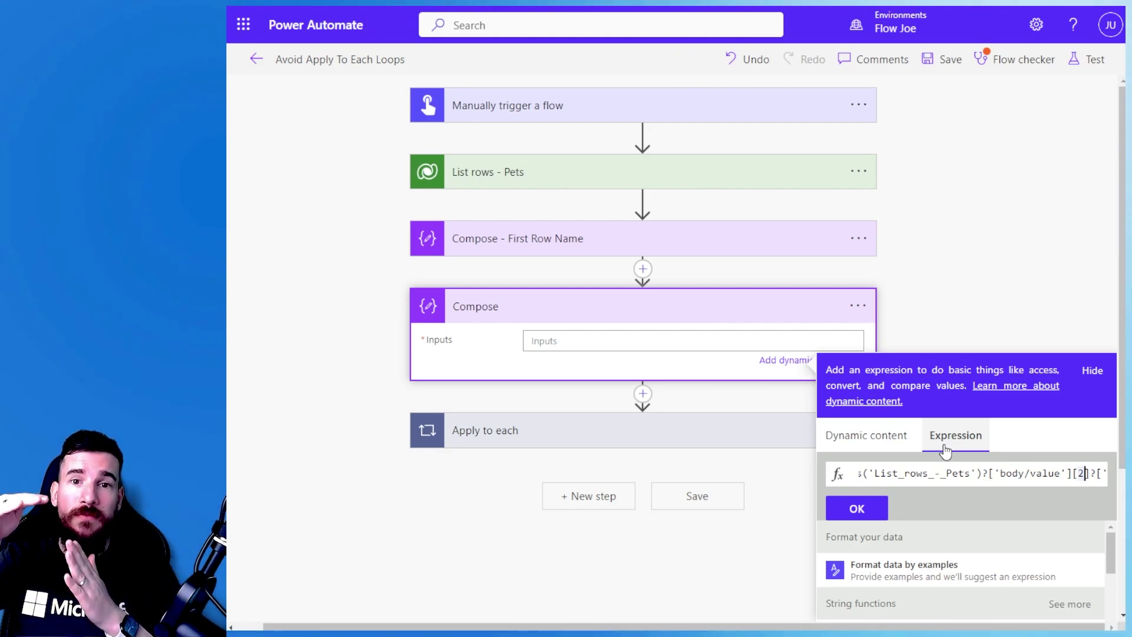
pyautogui.press('Left')
pyautogui.press('Left')
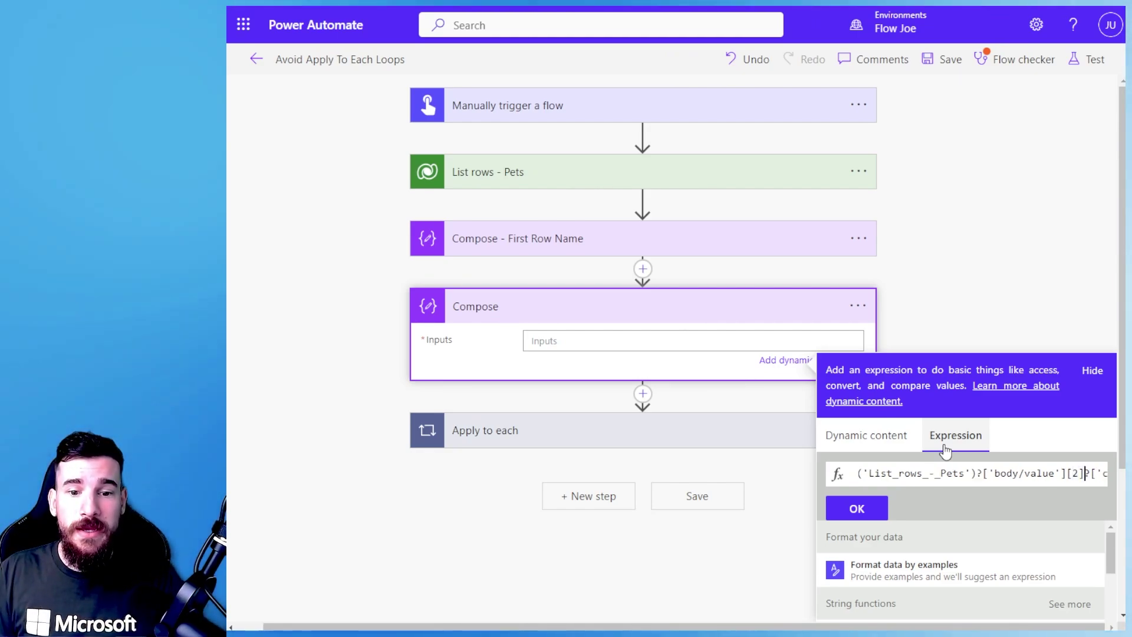
pyautogui.press('Right')
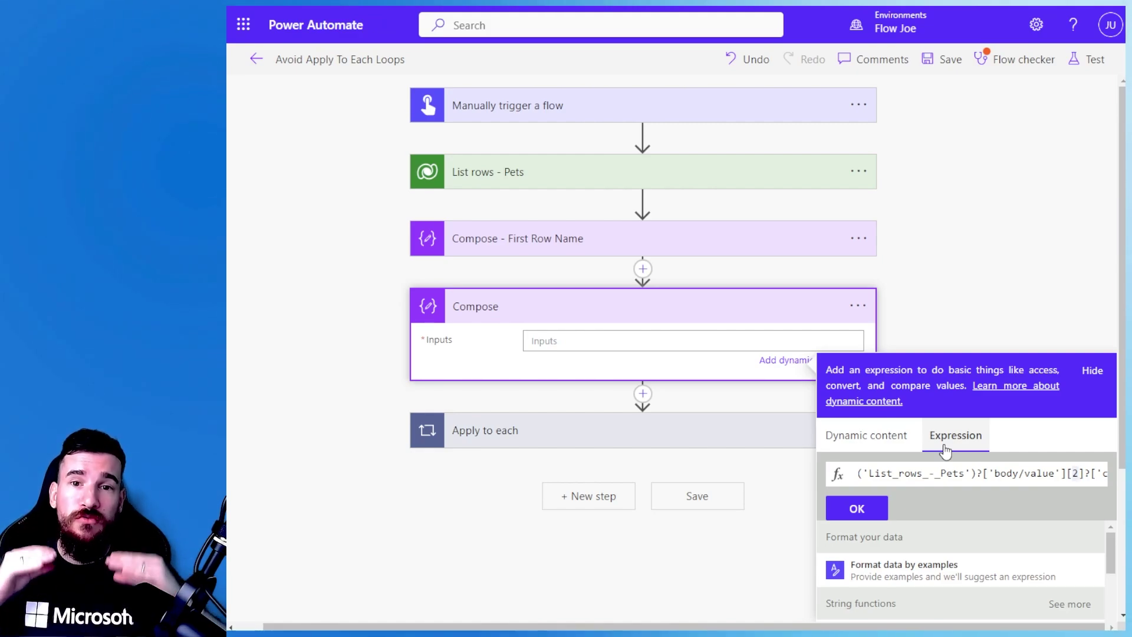
pyautogui.press('Right')
pyautogui.press('Right')
pyautogui.press('Right')
pyautogui.press('Right')
pyautogui.press('Right')
pyautogui.press('Right')
pyautogui.press('Right')
pyautogui.press('Right')
pyautogui.press('Right')
pyautogui.press('Right')
pyautogui.press('Right')
pyautogui.press('Right')
pyautogui.press('Right')
pyautogui.press('Right')
pyautogui.press('Right')
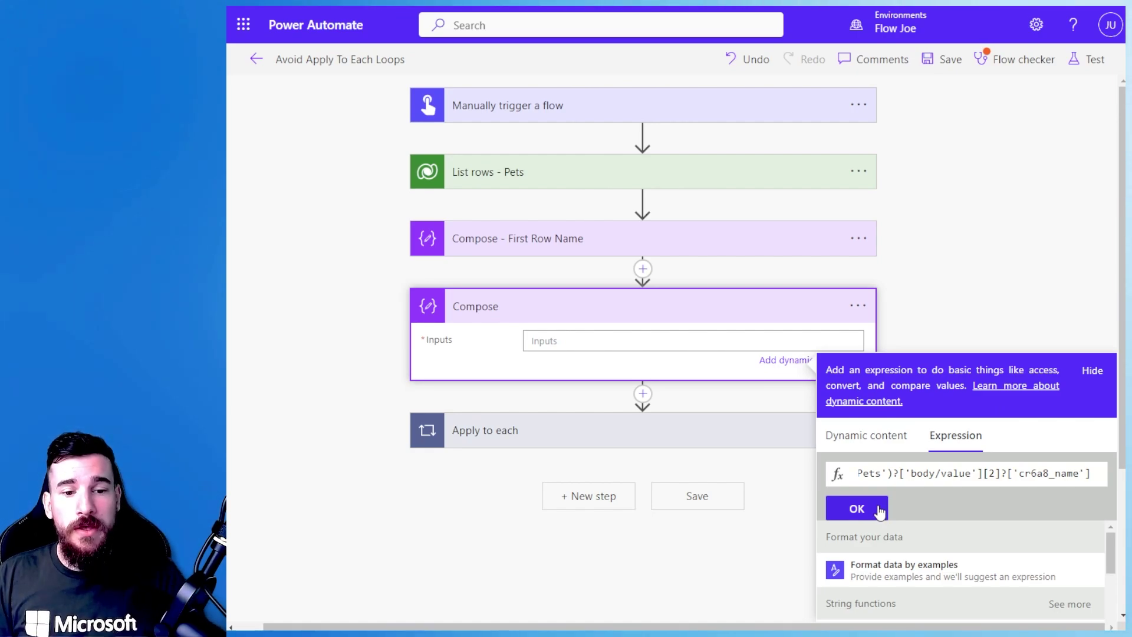
# Insert the [2] expression into the new Compose and rename it 'Compose - Third Row Name'
pyautogui.click(856, 508)
pyautogui.click(942, 257)
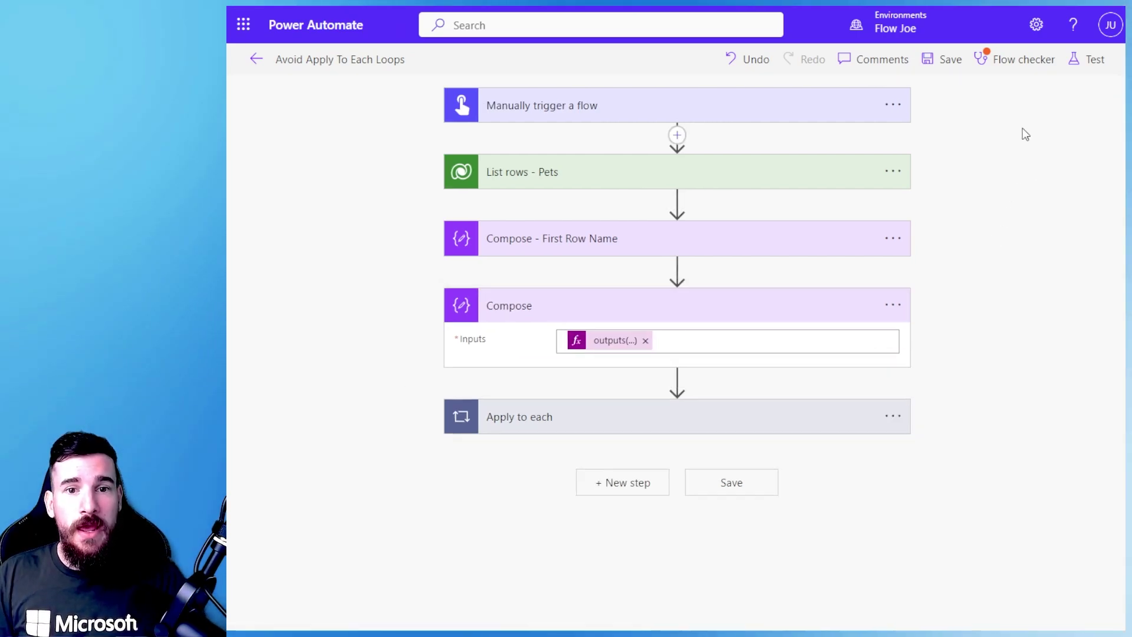
pyautogui.click(1093, 60)
pyautogui.click(760, 323)
pyautogui.click(892, 305)
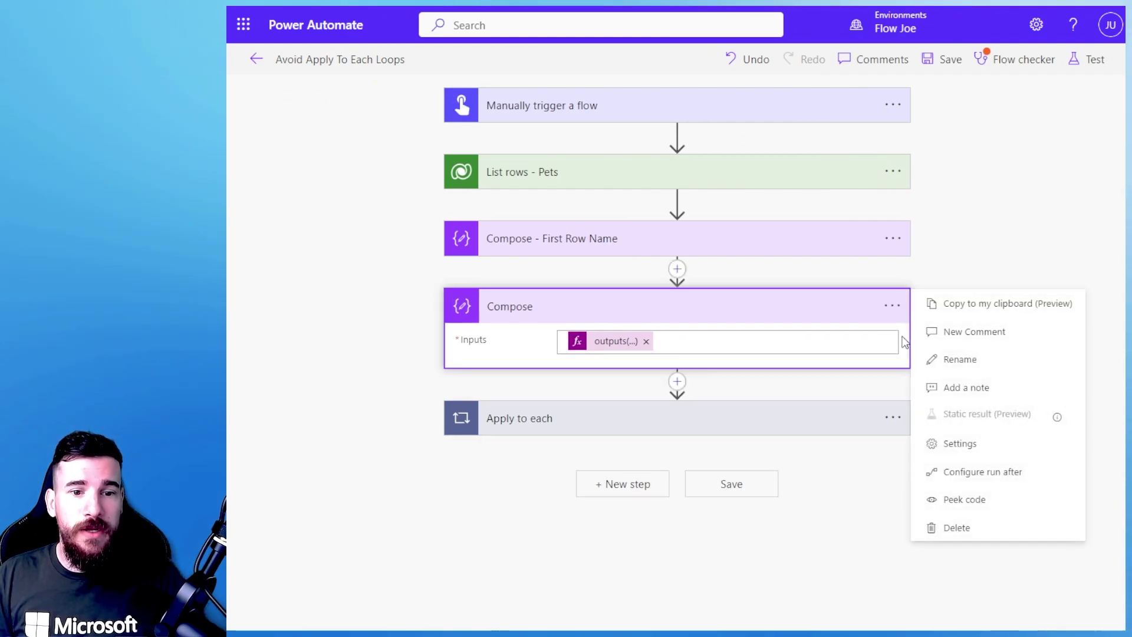
pyautogui.click(937, 359)
pyautogui.click(730, 306)
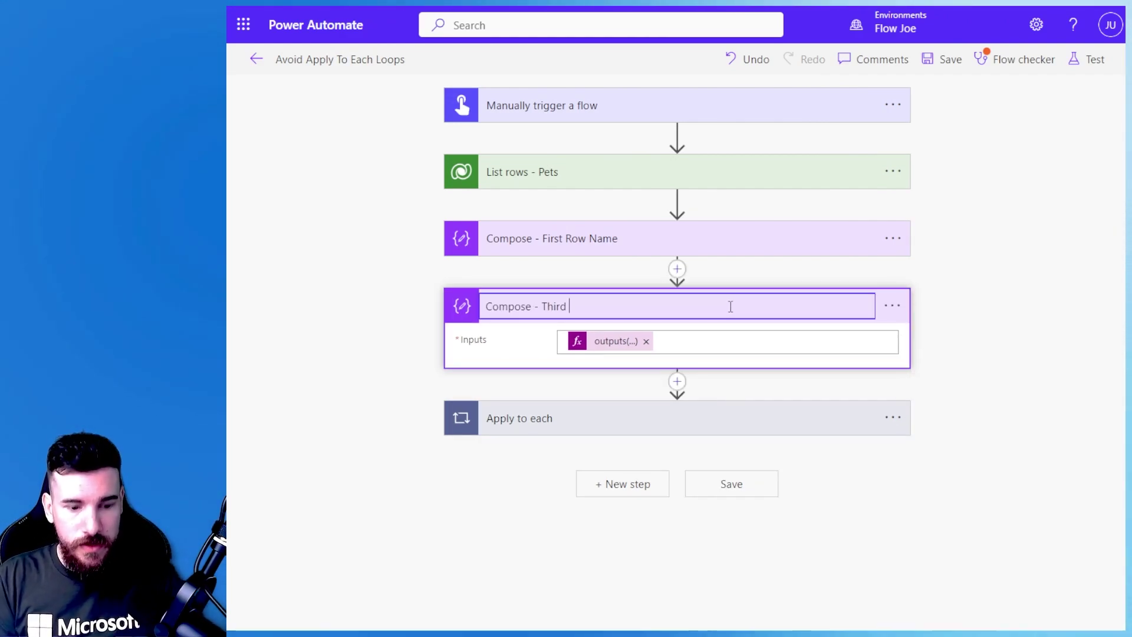
pyautogui.click(1074, 239)
# Save and manually test-run the flow, then expand First Row Name's results
pyautogui.click(1087, 59)
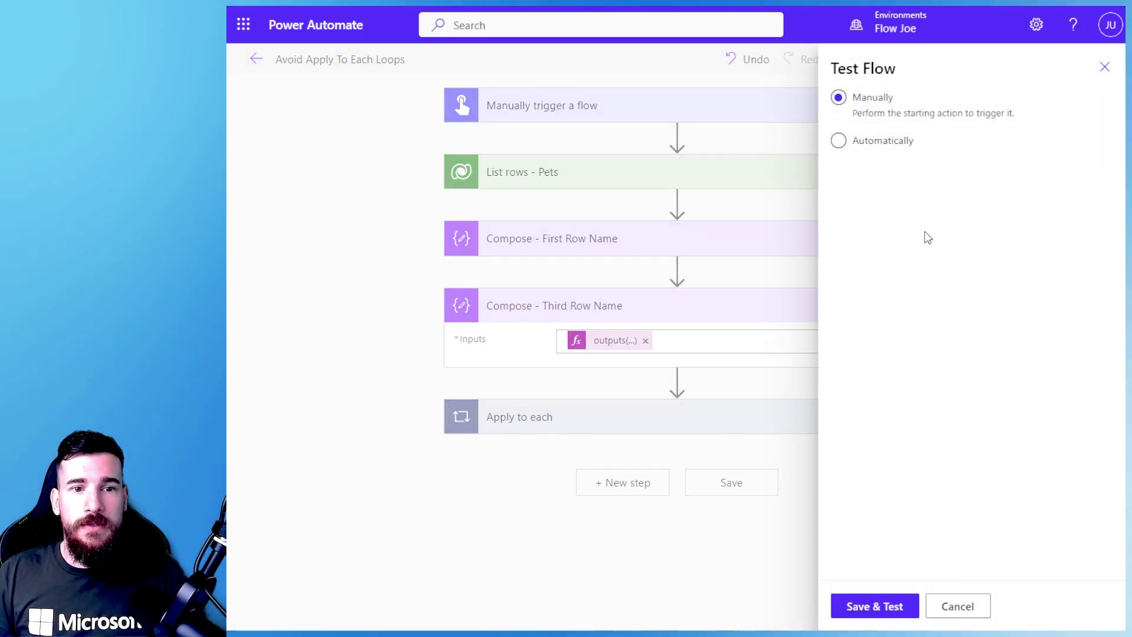
pyautogui.click(891, 602)
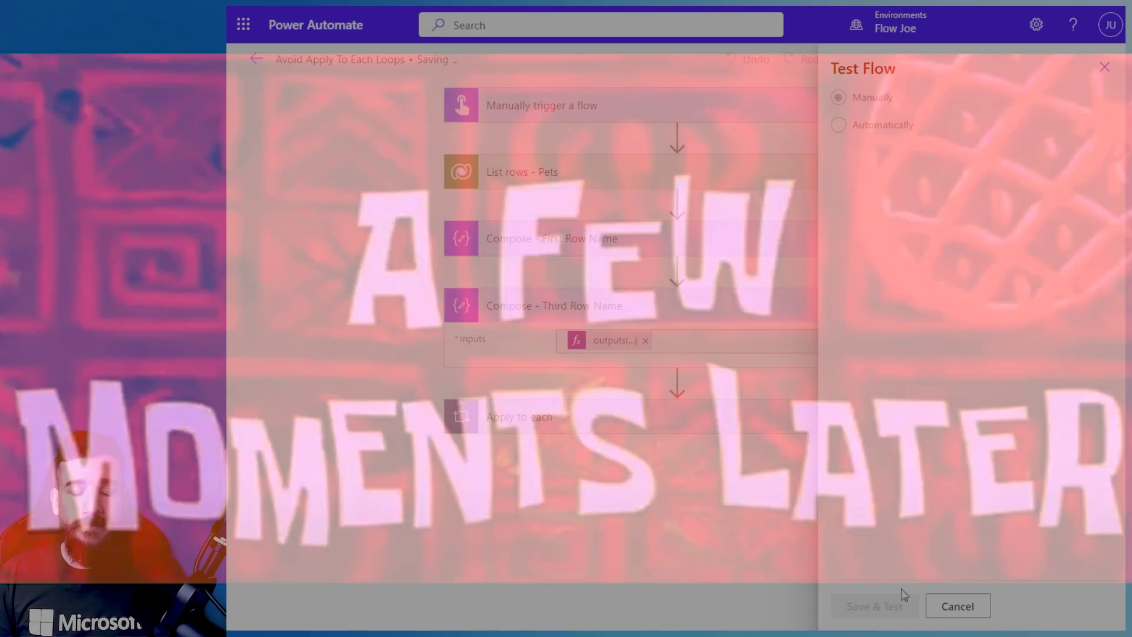
pyautogui.click(928, 606)
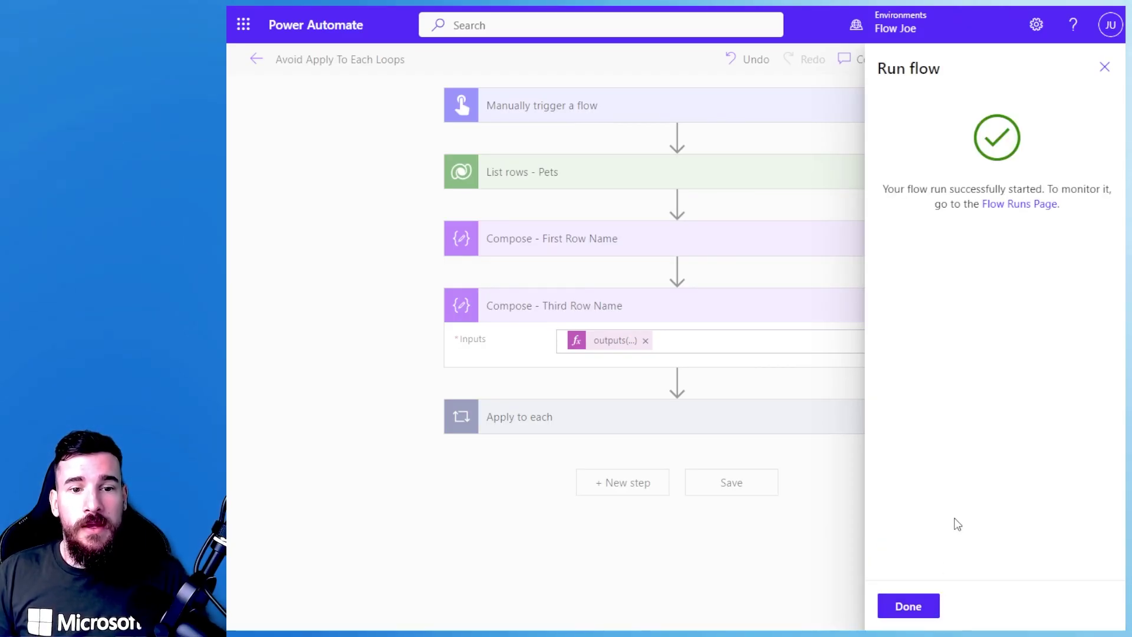
pyautogui.click(922, 606)
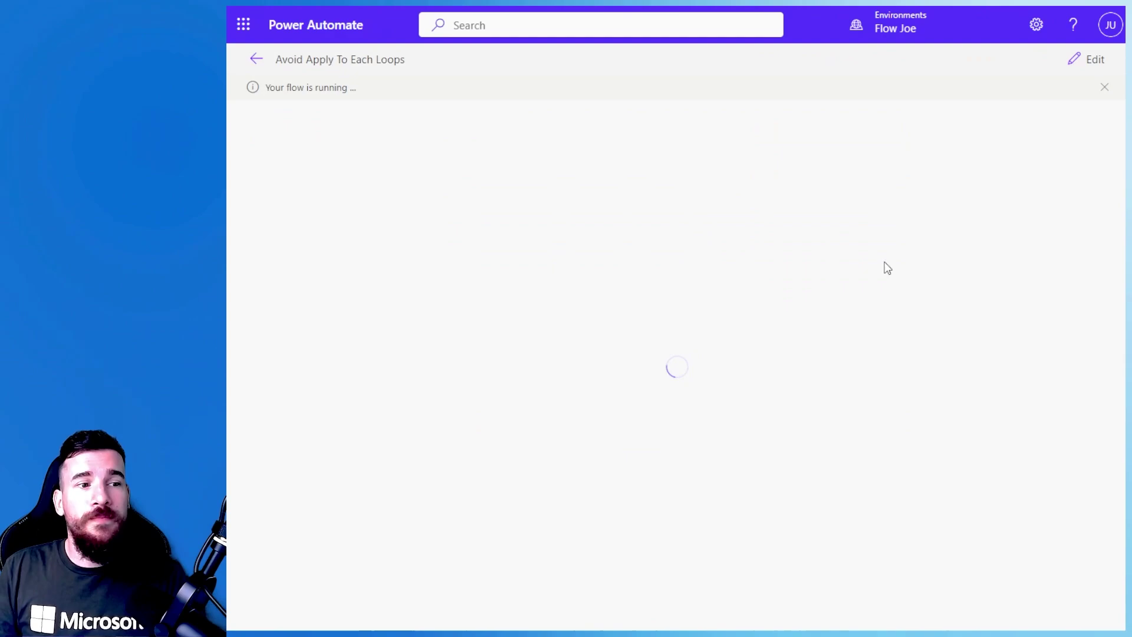
pyautogui.click(685, 277)
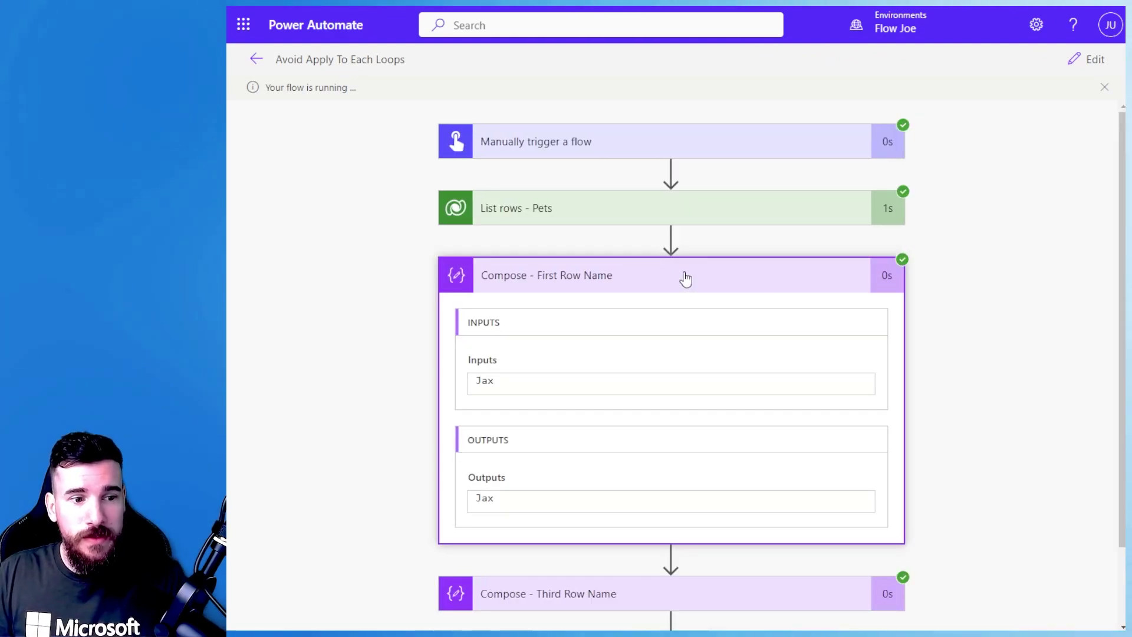
# Inspect the run: Third Row Name outputs Luna and Apply to each ran 3 times
pyautogui.click(676, 291)
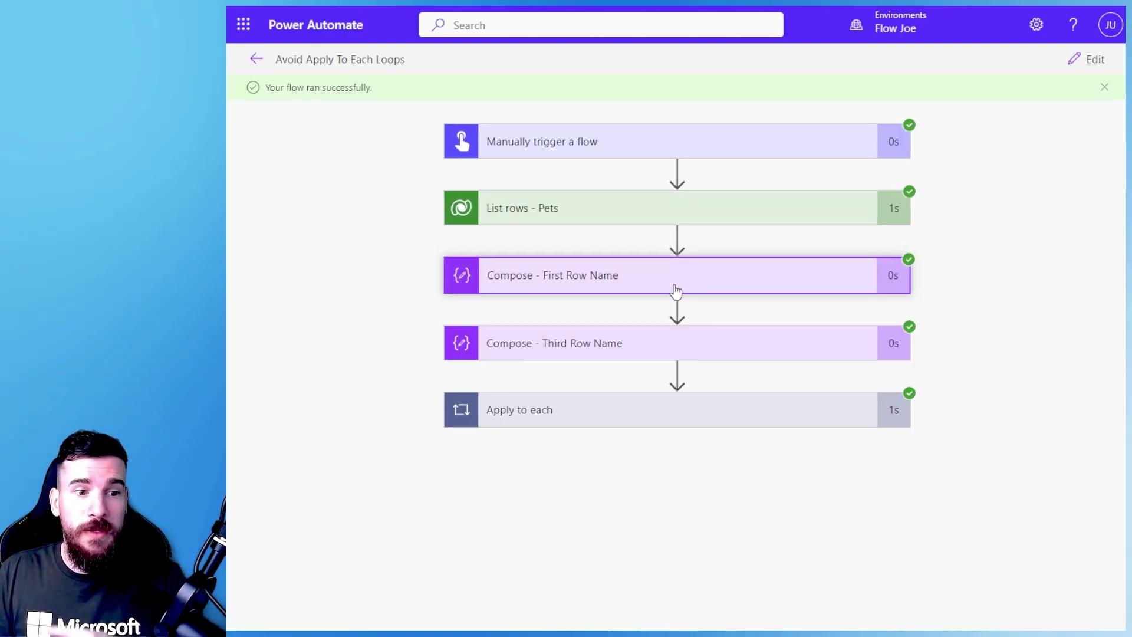
pyautogui.click(649, 352)
pyautogui.scroll(-1, 365, 407)
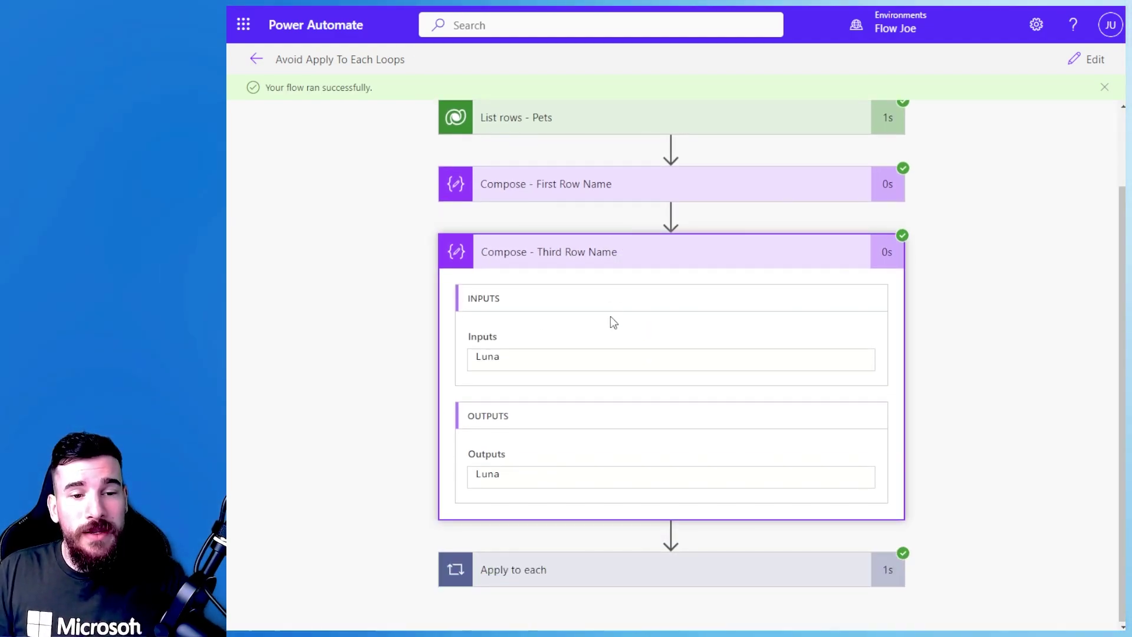
pyautogui.click(579, 582)
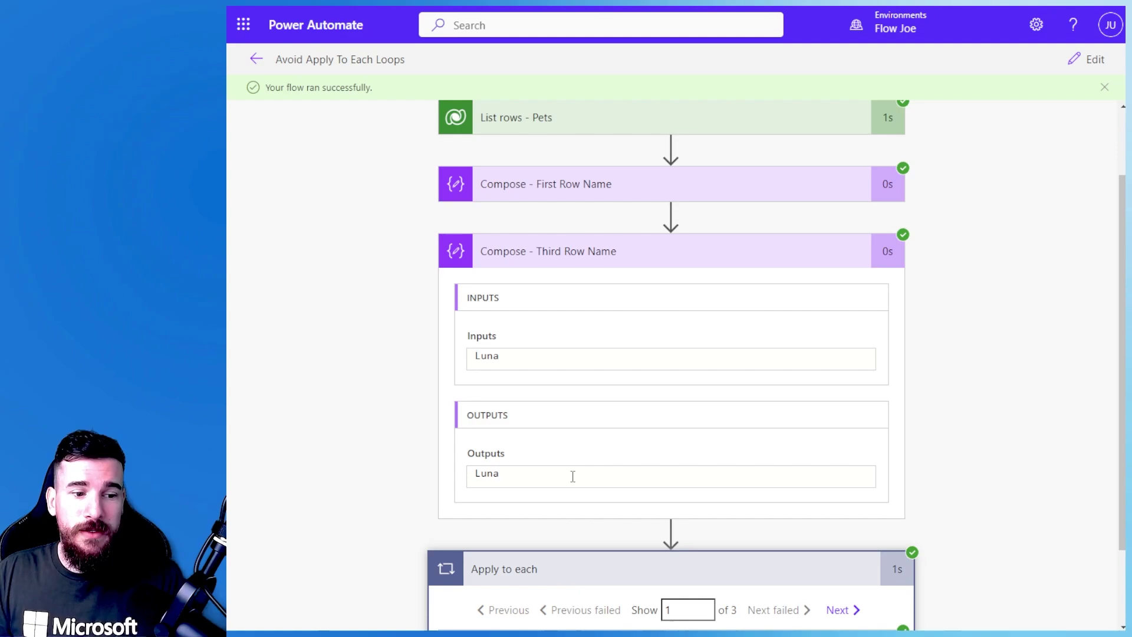
pyautogui.scroll(-2, 572, 477)
pyautogui.scroll(3, 431, 491)
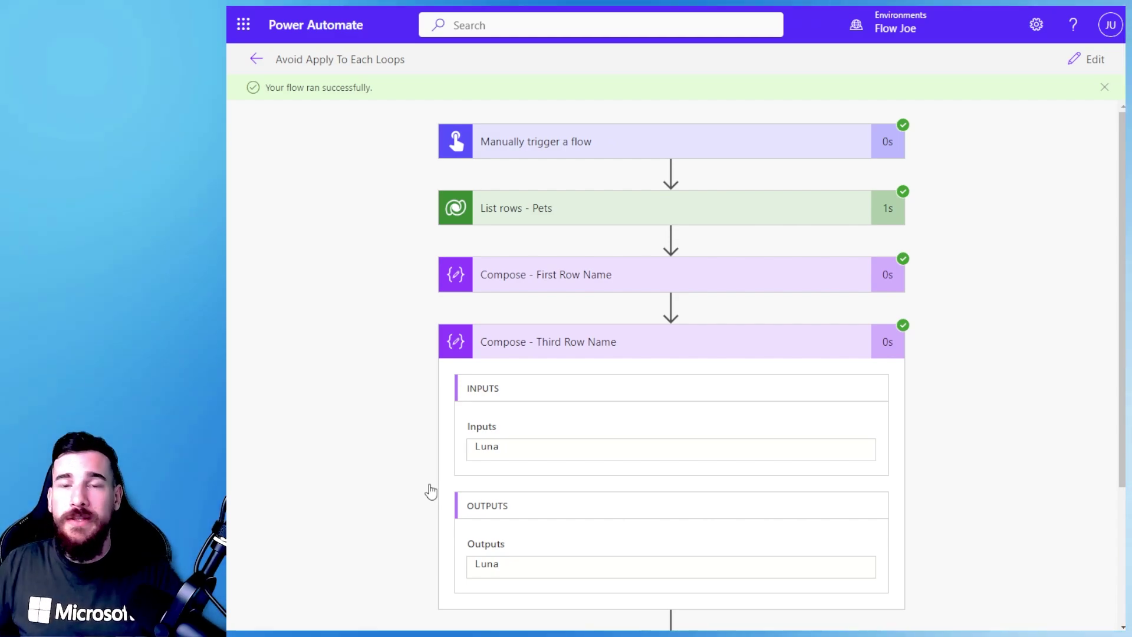
# Return to edit mode and delete the Apply to each loop
pyautogui.click(1090, 59)
pyautogui.click(892, 416)
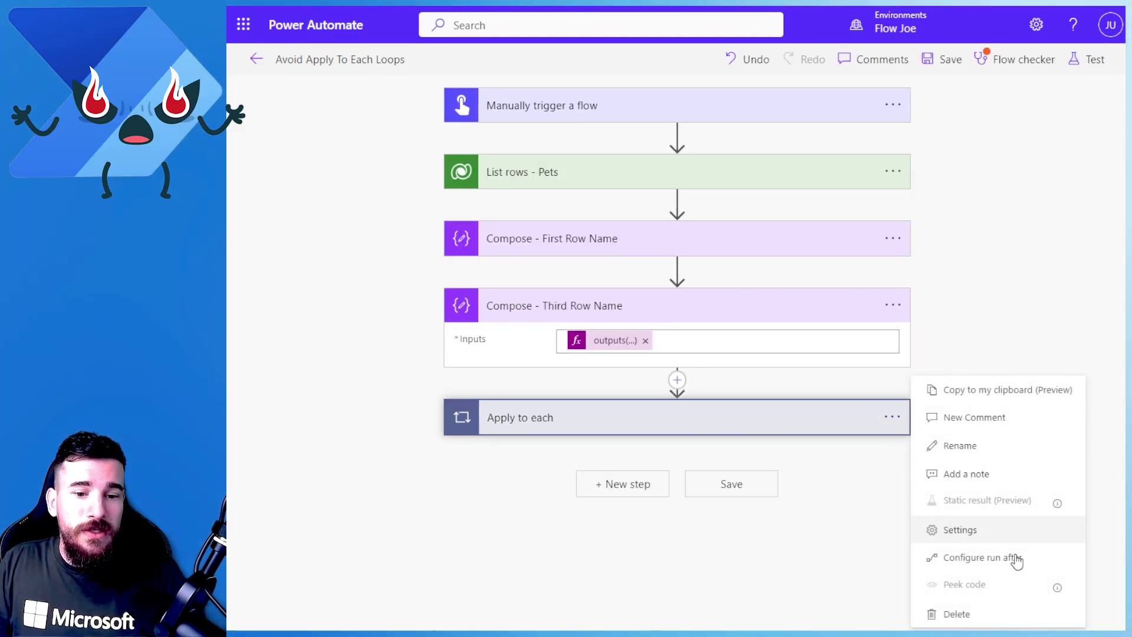
pyautogui.click(678, 375)
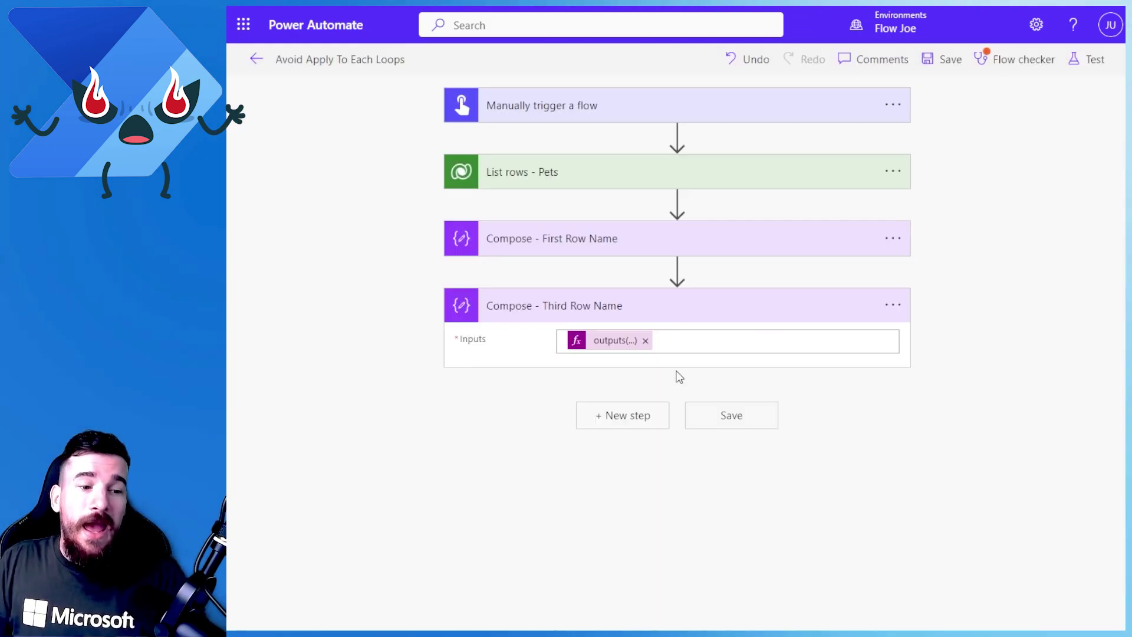